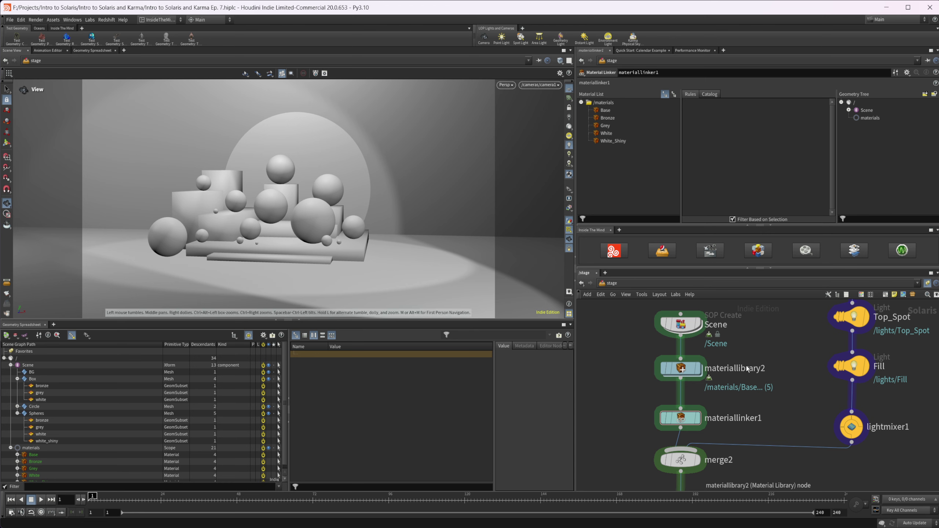
Go inside the materiallibrary2 node to see its material subnetworks
mouse_move(694, 371)
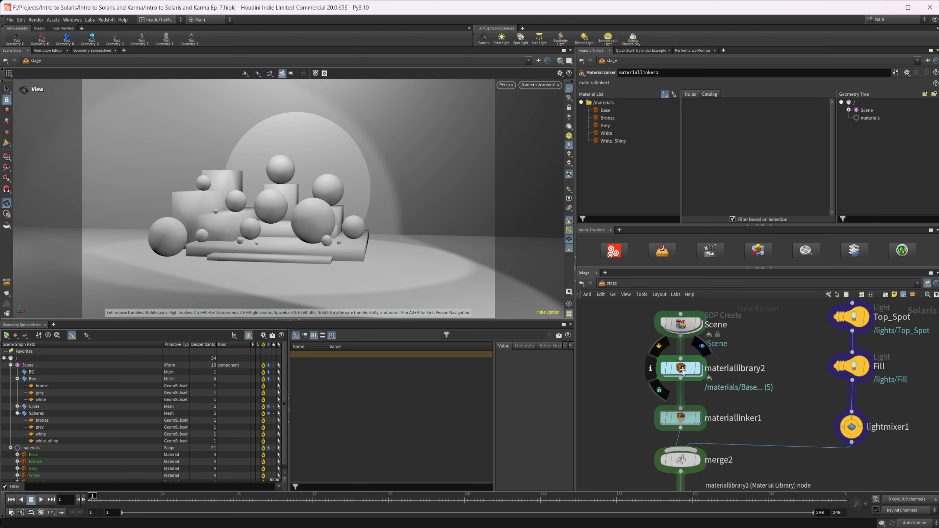
double_click(682, 368)
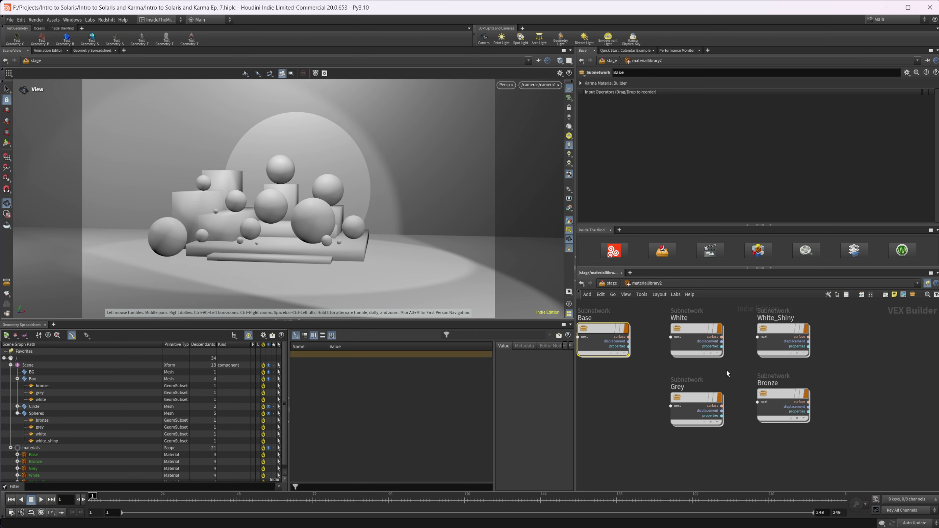
mouse_move(713, 339)
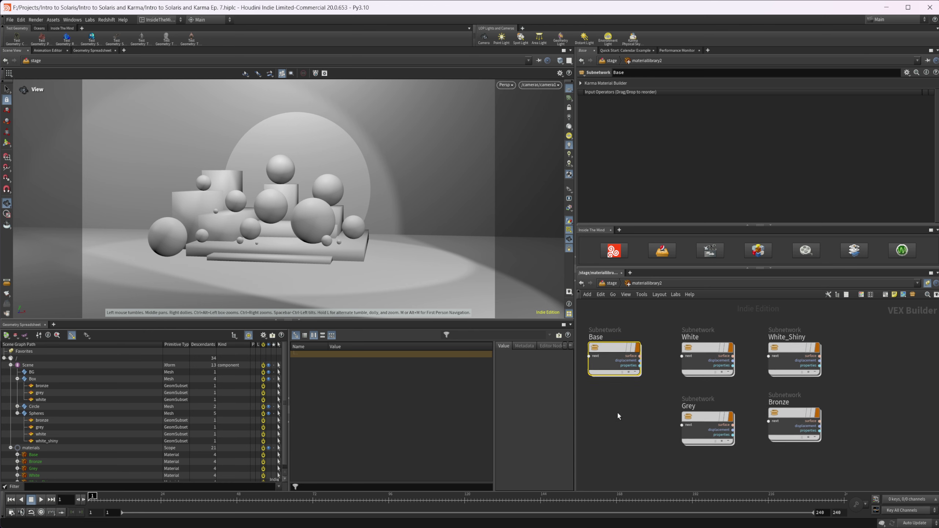
key(Tab)
text(k)
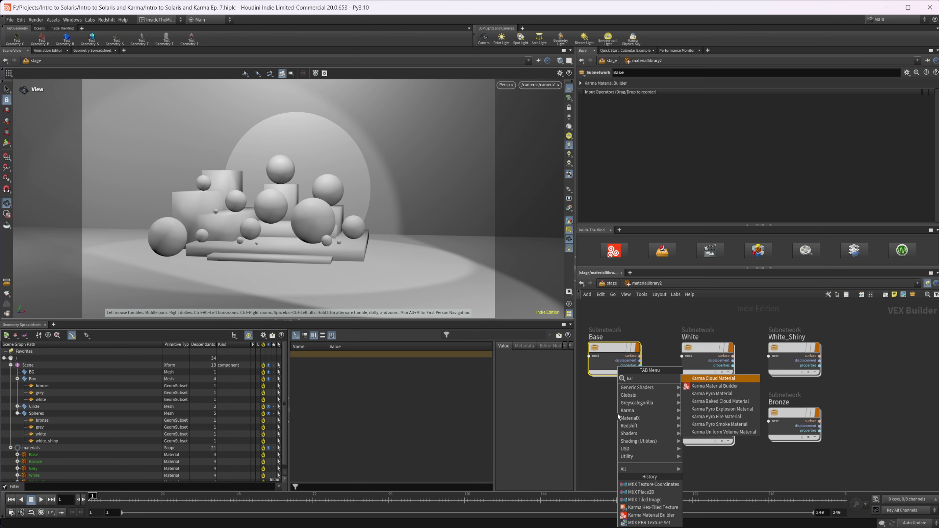
key(Escape)
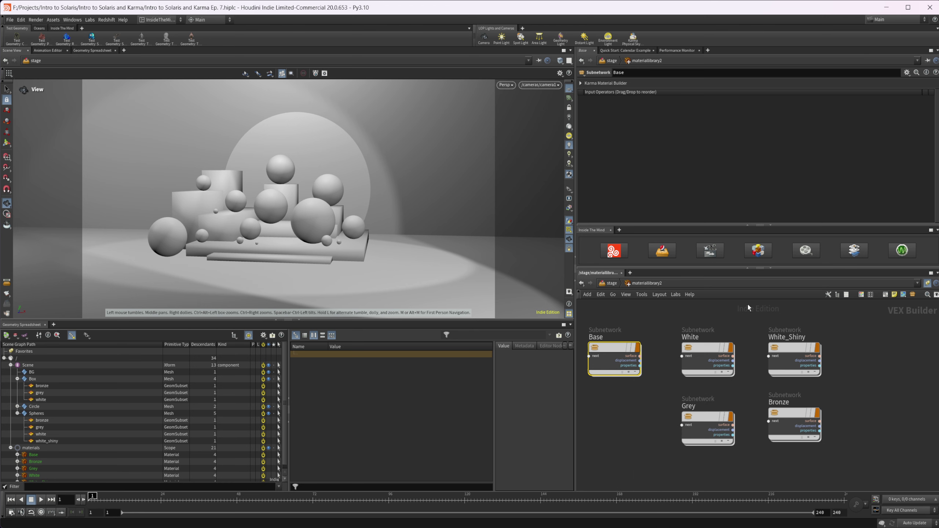
Look through the shader networks of the White, White_Shiny and Grey materials in the library
double_click(708, 353)
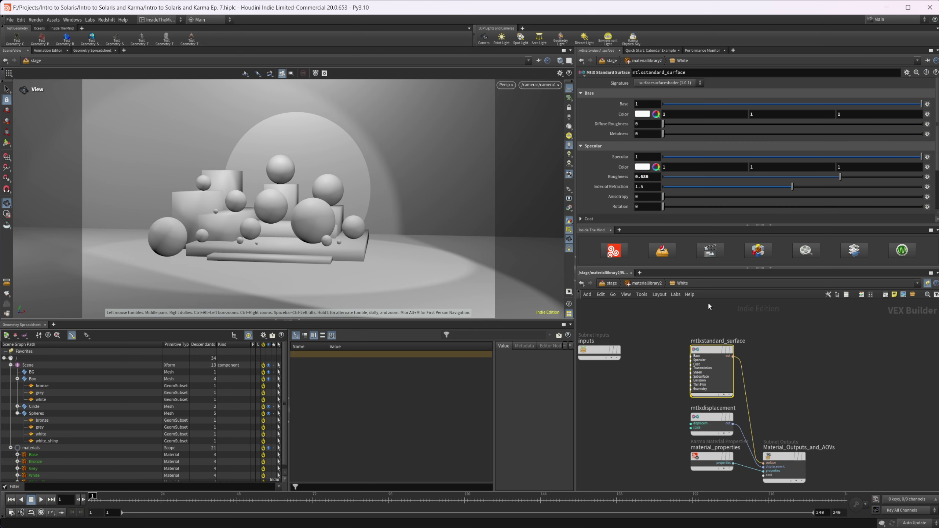
click(629, 286)
double_click(786, 358)
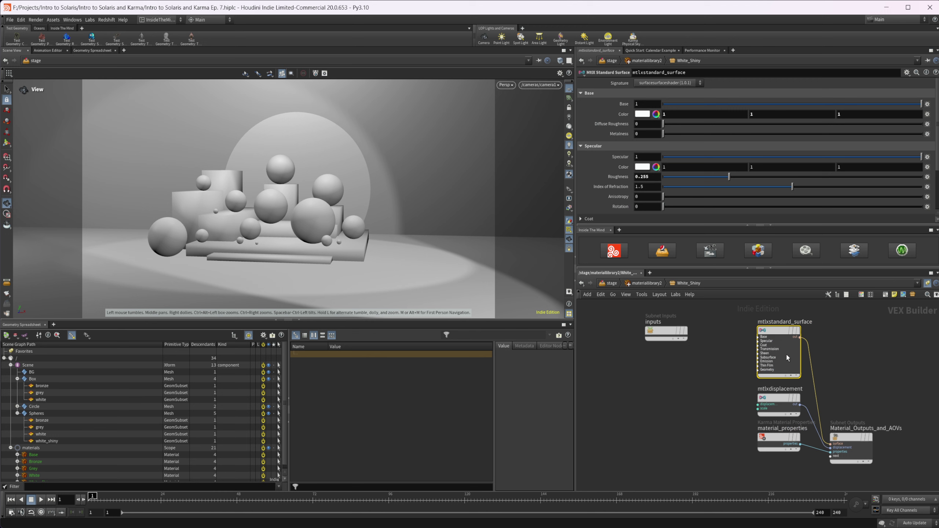
click(645, 283)
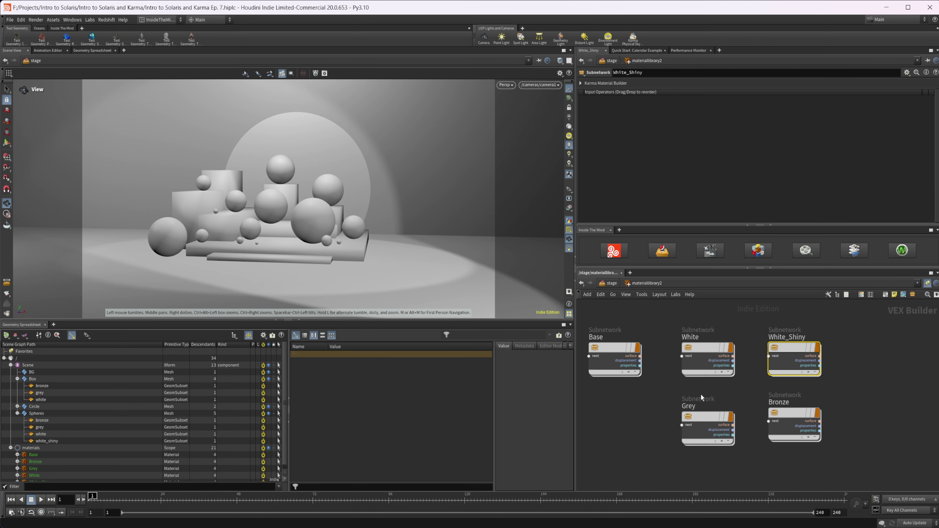
double_click(706, 425)
click(645, 283)
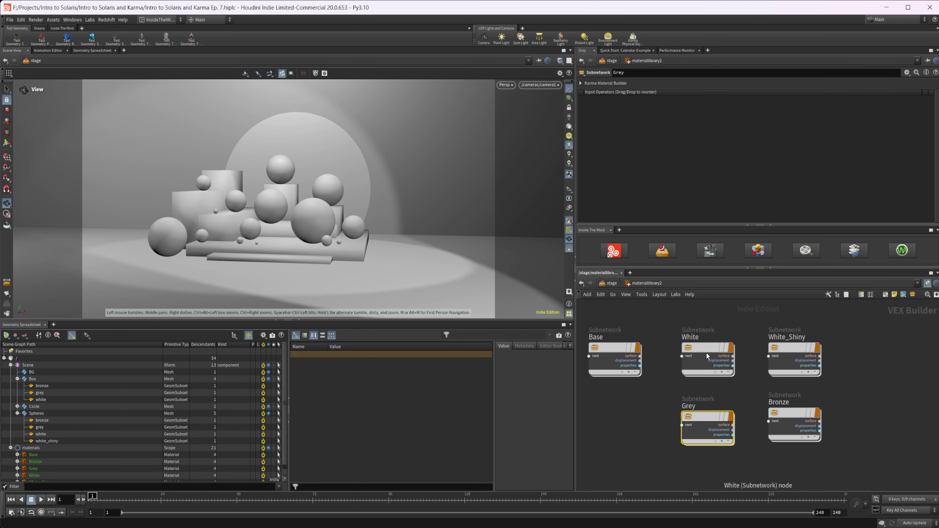
Compare the standard surface settings of the White and White_Shiny materials, including specular roughness
double_click(706, 351)
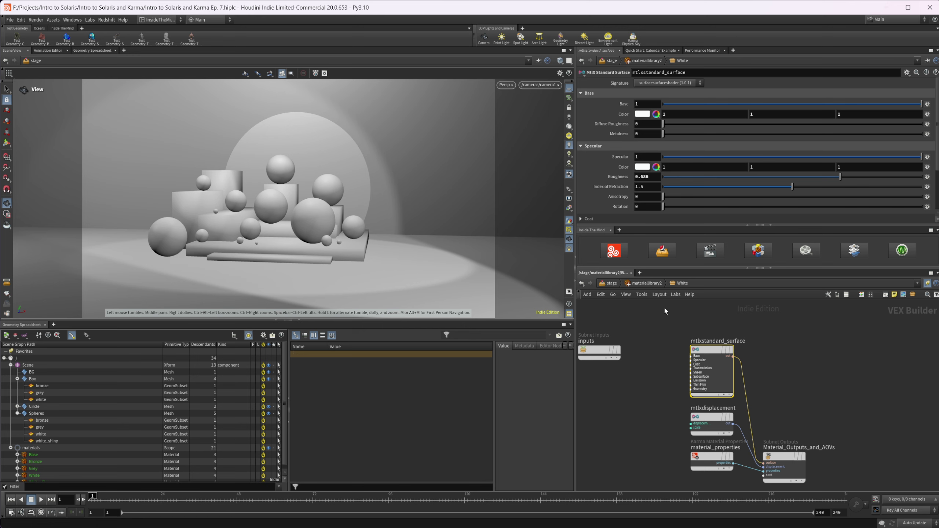
click(658, 284)
click(782, 354)
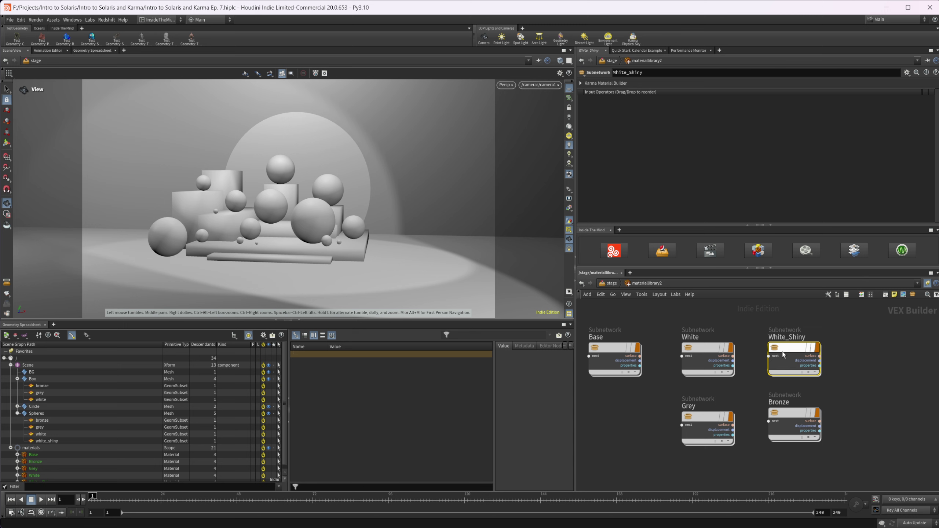
double_click(782, 354)
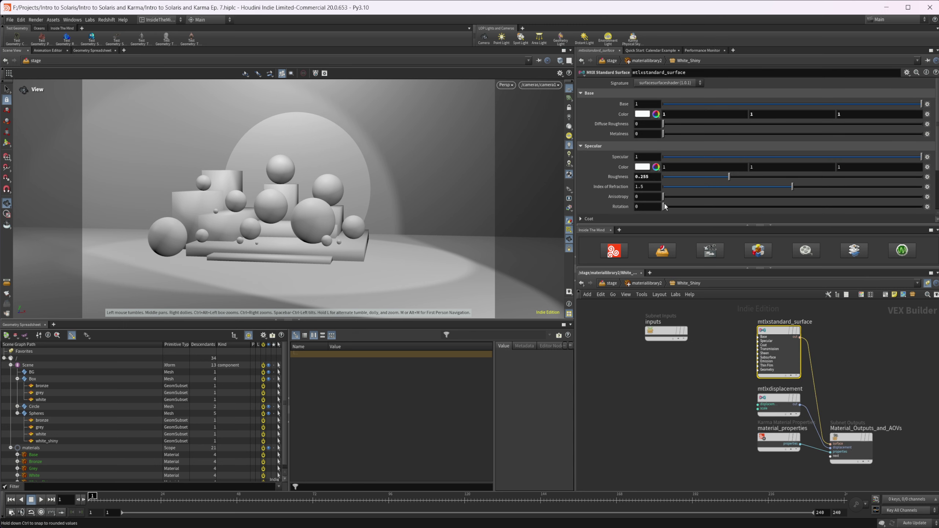
click(650, 284)
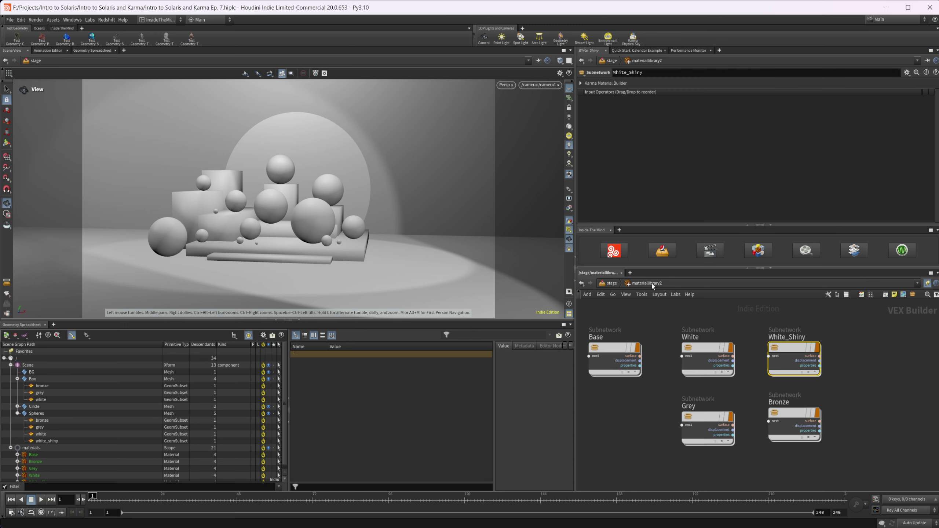
Examine the Grey material's base color, metalness and roughness, viewing the base color in the Color Editor
double_click(708, 420)
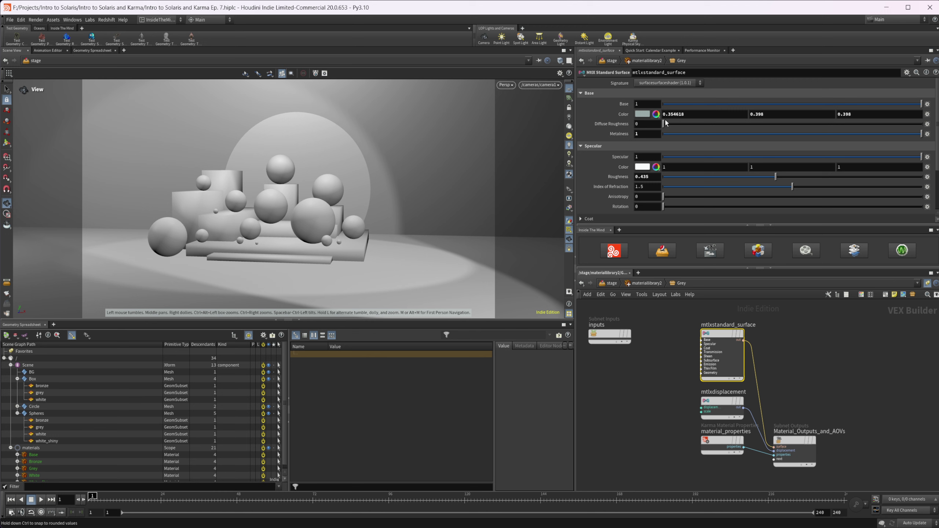
click(645, 115)
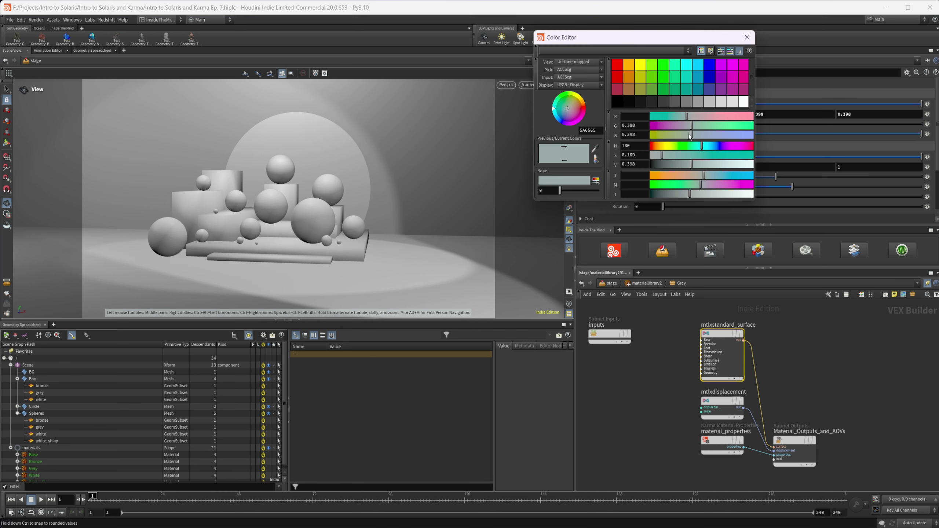
click(747, 36)
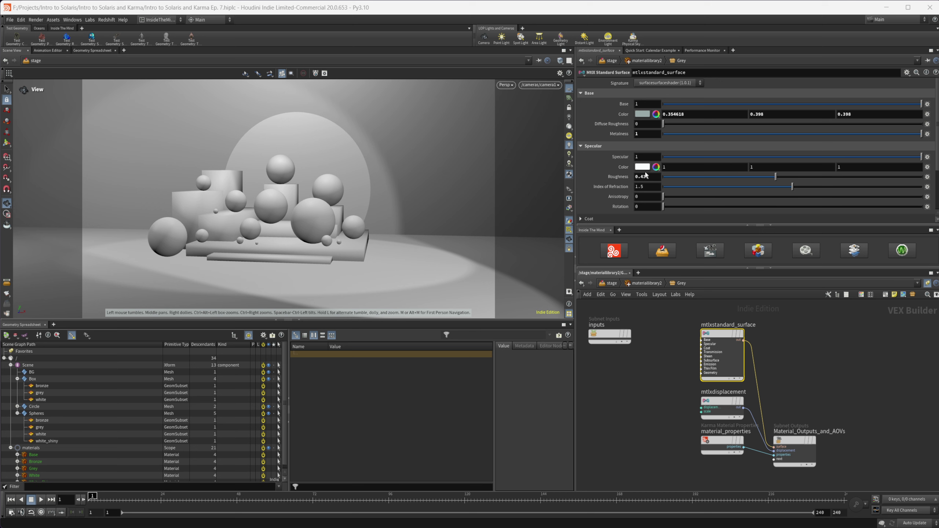
click(651, 284)
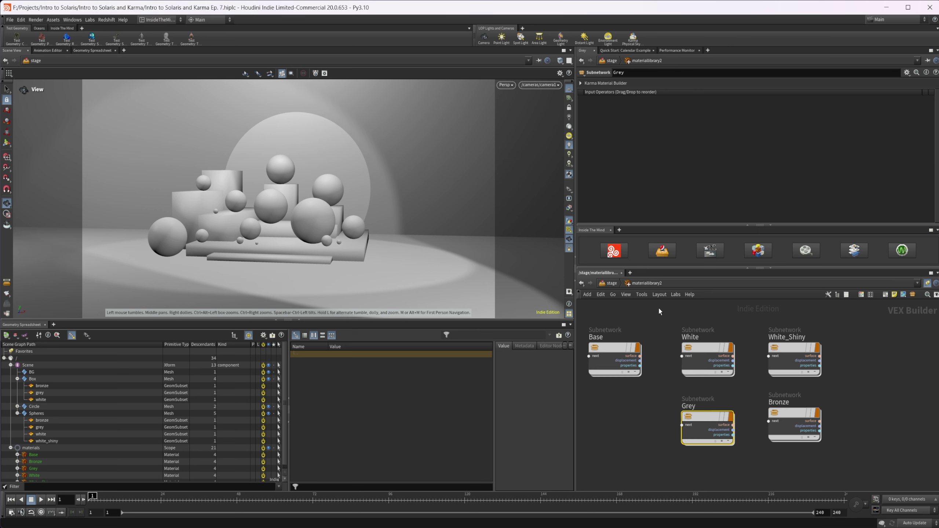
Examine the Bronze material's shader settings, undo the trial parameter change, and return to the material library
double_click(781, 413)
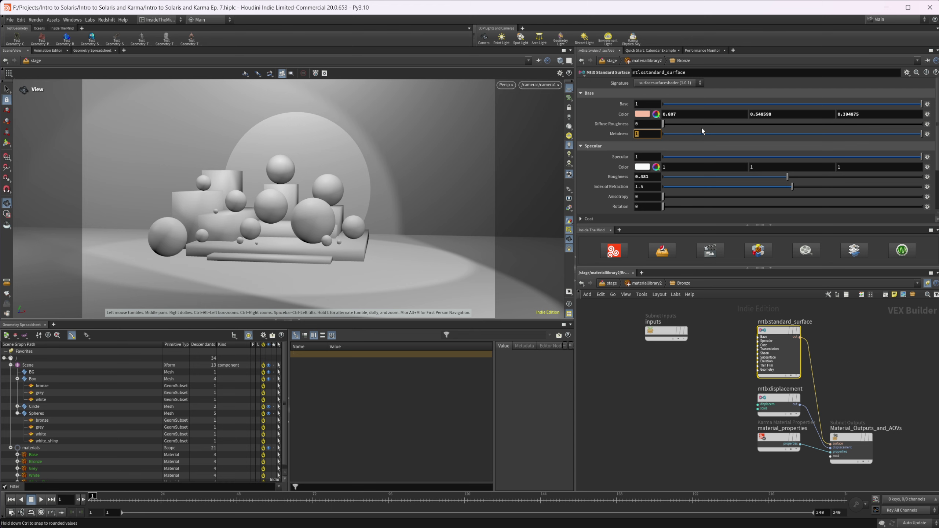
drag(663, 124, 701, 127)
key(ctrl+z)
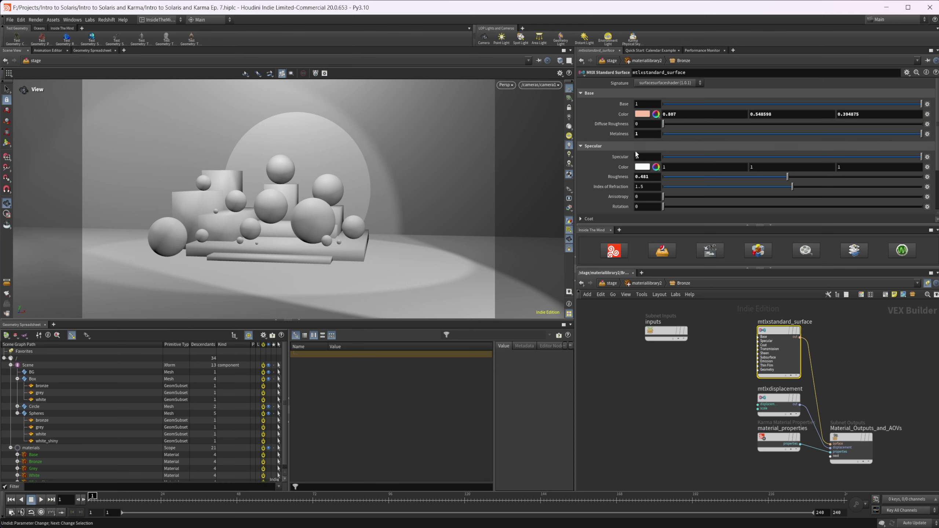
click(713, 402)
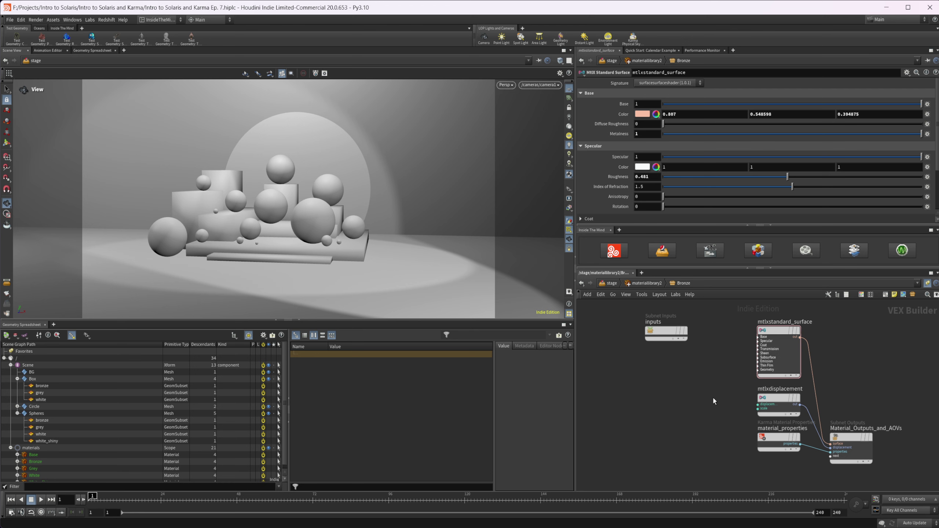
click(638, 286)
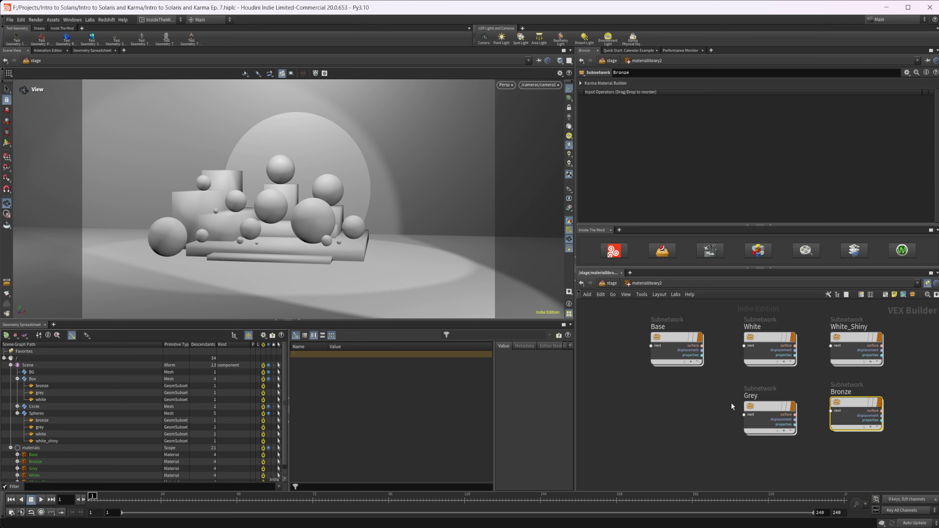
Add a Karma Material Builder to the material library, go inside it, and select its standard surface shader
key(Tab)
text(karma)
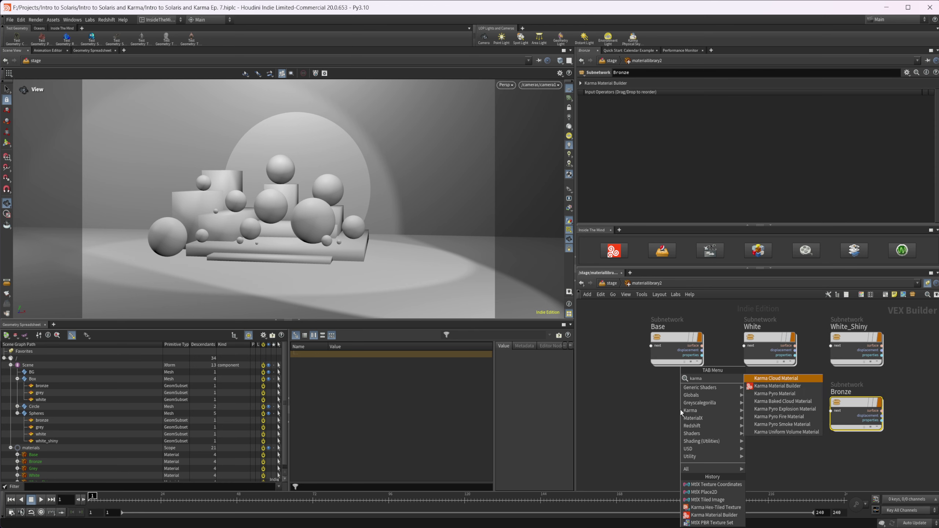
key(Return)
click(670, 410)
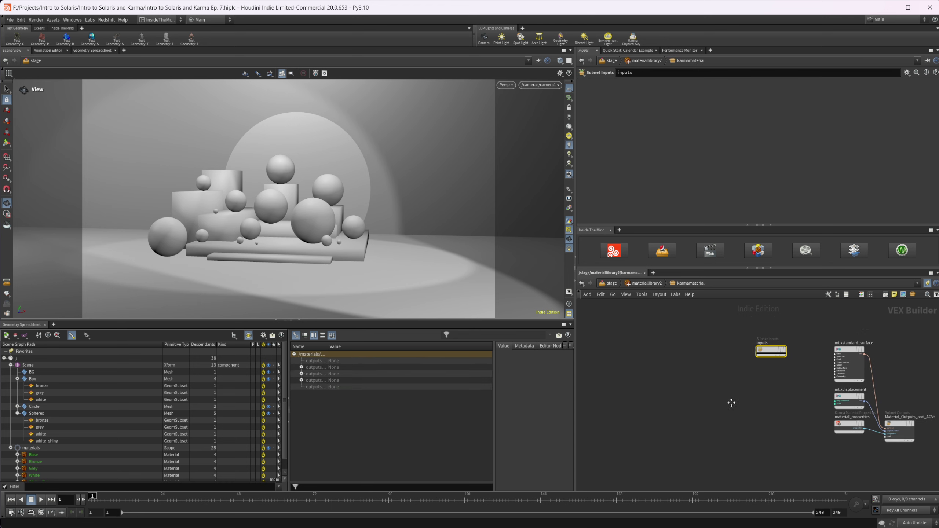
drag(737, 357, 696, 333)
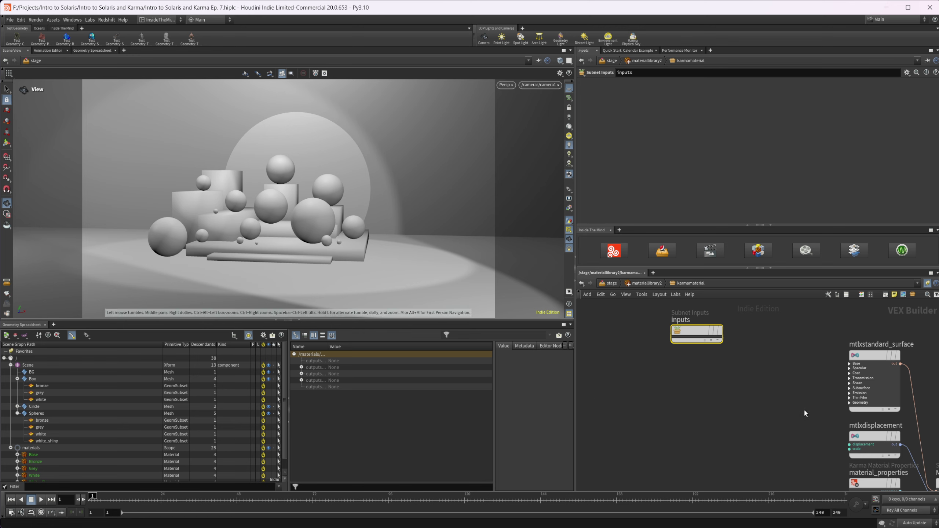
click(873, 369)
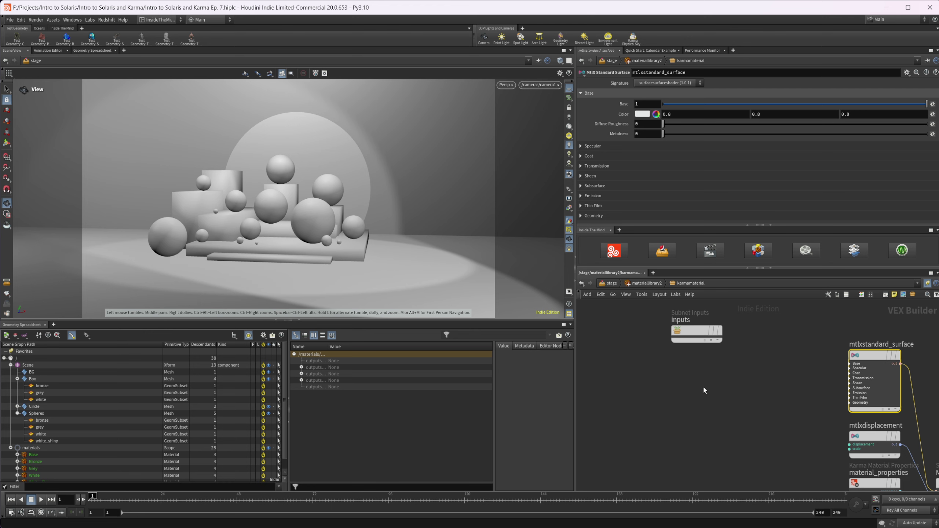
Add a Karma Hex-Tiled Texture node beside the standard surface in the new karmamaterial network
key(Tab)
text(te)
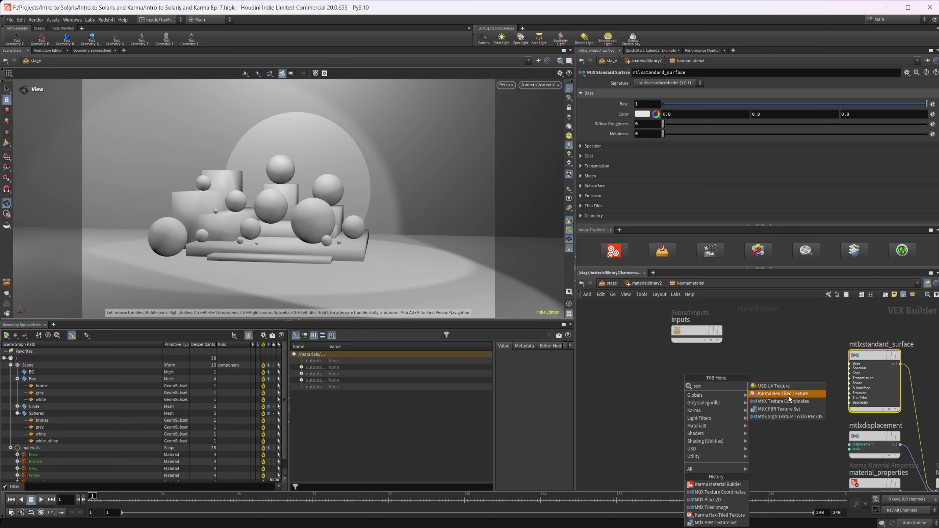
click(784, 393)
click(668, 387)
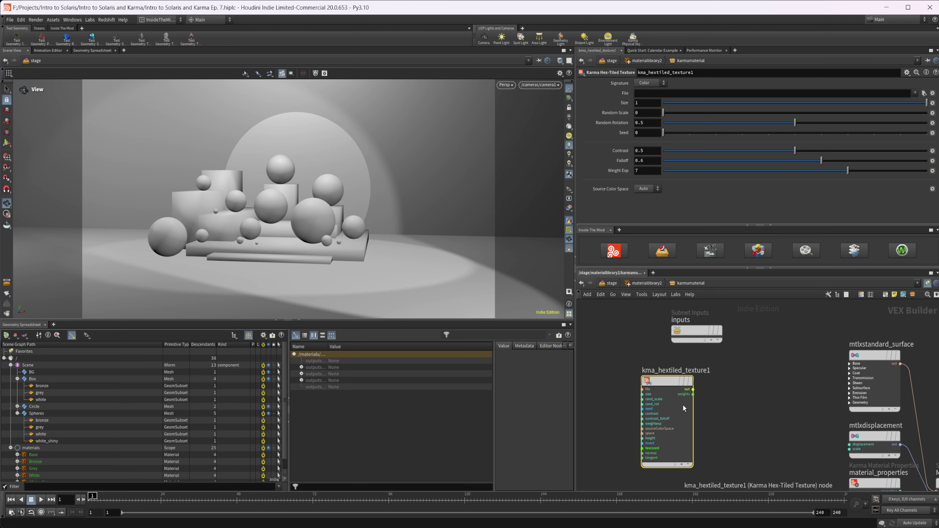
Set the hex-tiled texture's file to E:/GSG/Materials/GSG_MC002_A248_MarbleDark/GSG_MC002_A248_MarbleDark_4k_basecolor.jpg
mouse_move(678, 381)
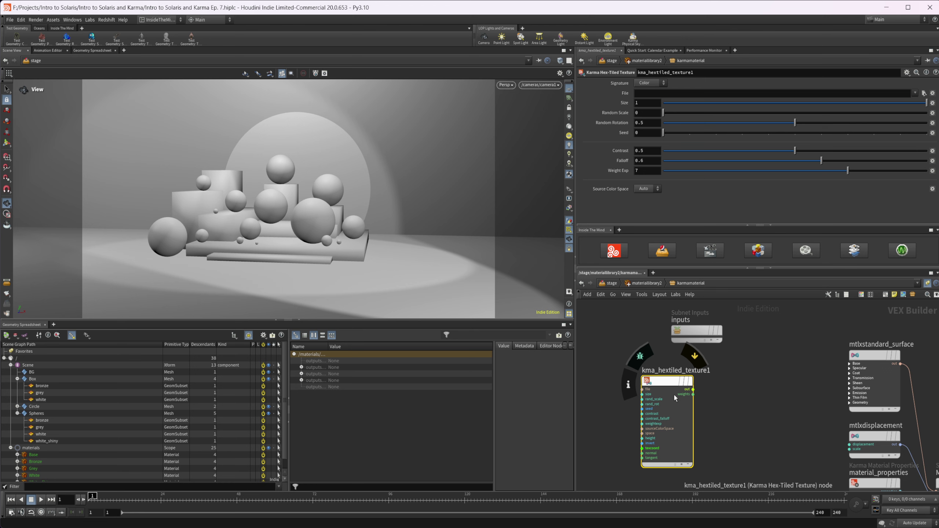
click(652, 93)
text(E:/GSG/Materials/GSG_MC002_A248_MarbleDark/GSG_MC002_A248_MarbleDark_4k_basecolor.jpg)
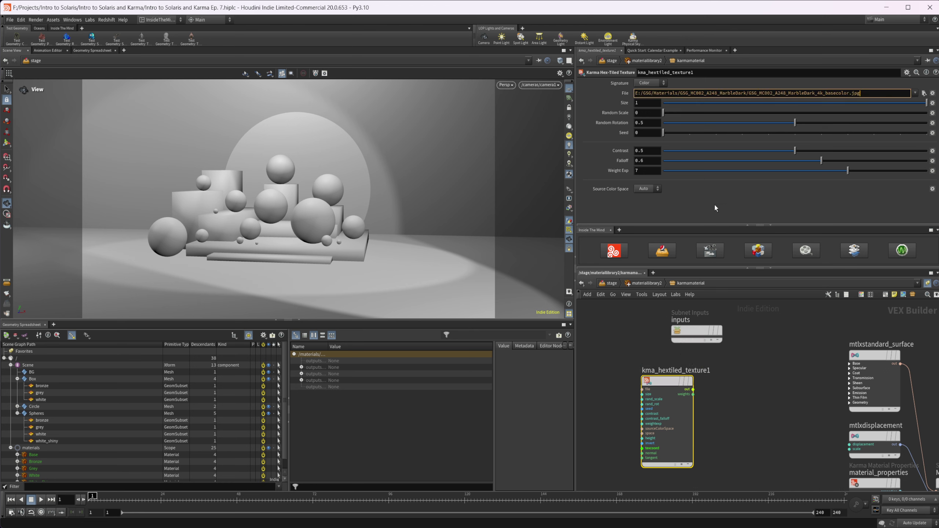
key(Return)
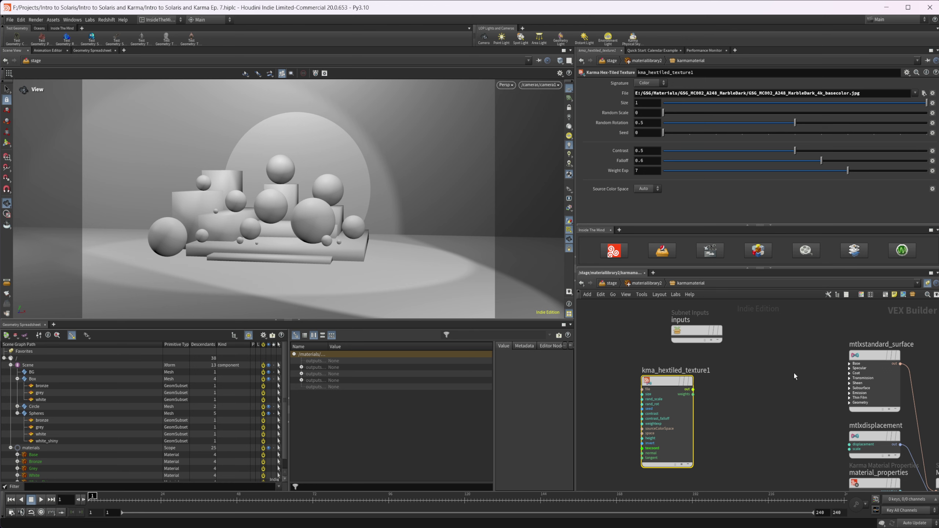
Expand the standard surface's Base inputs and wire the hex-tiled texture's out to base_color
drag(850, 365, 812, 358)
click(812, 356)
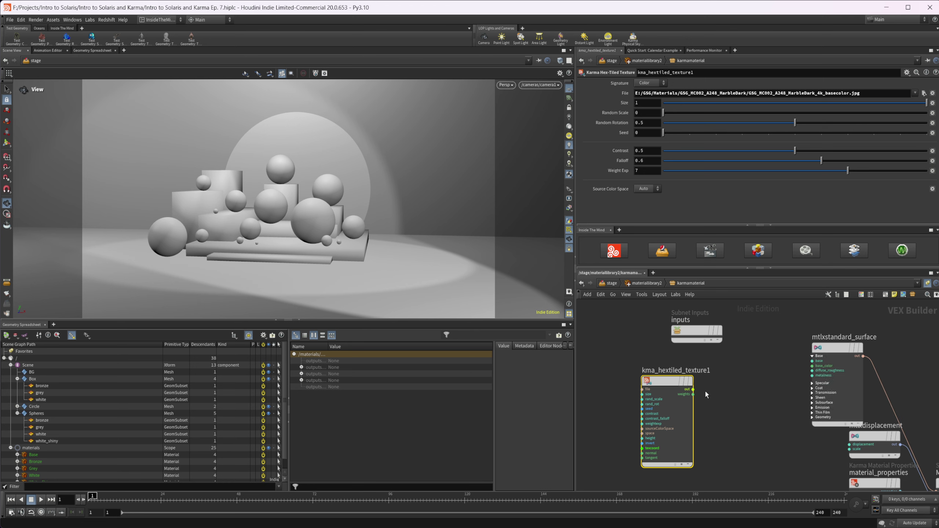
click(692, 389)
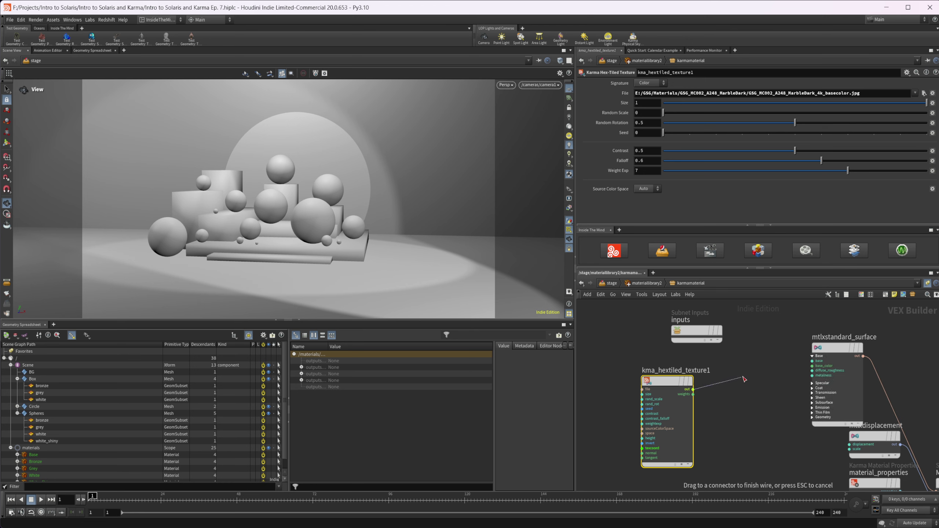
click(812, 366)
Return to the stage and add karmamaterial as an assignment rule in the materiallinker1 node
click(610, 283)
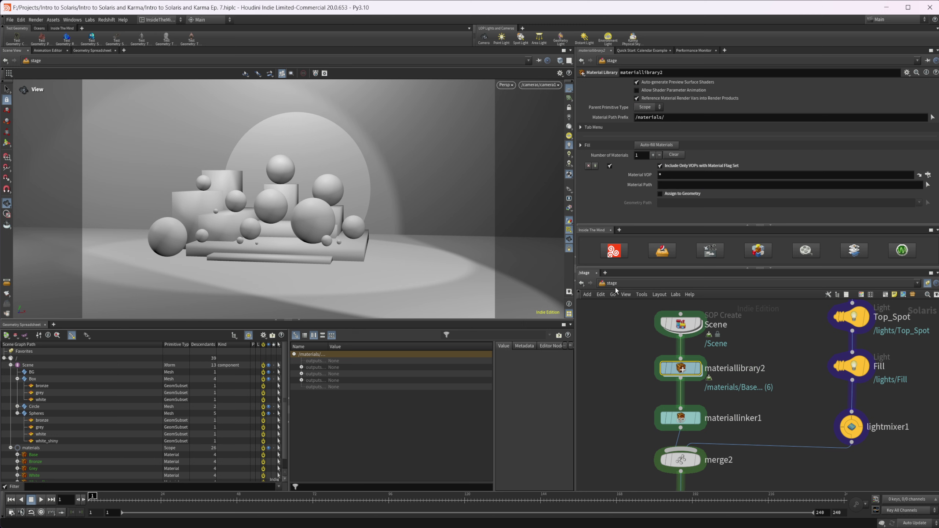
click(685, 419)
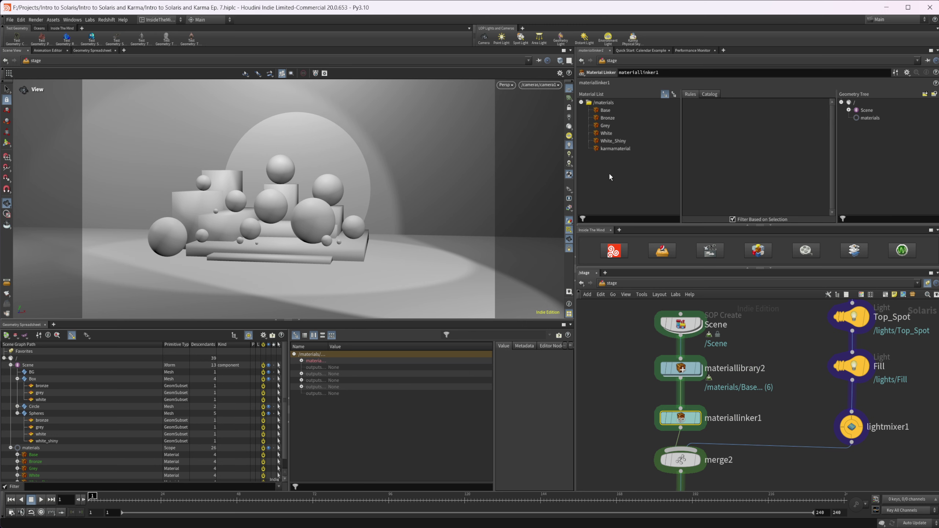
drag(615, 149, 724, 137)
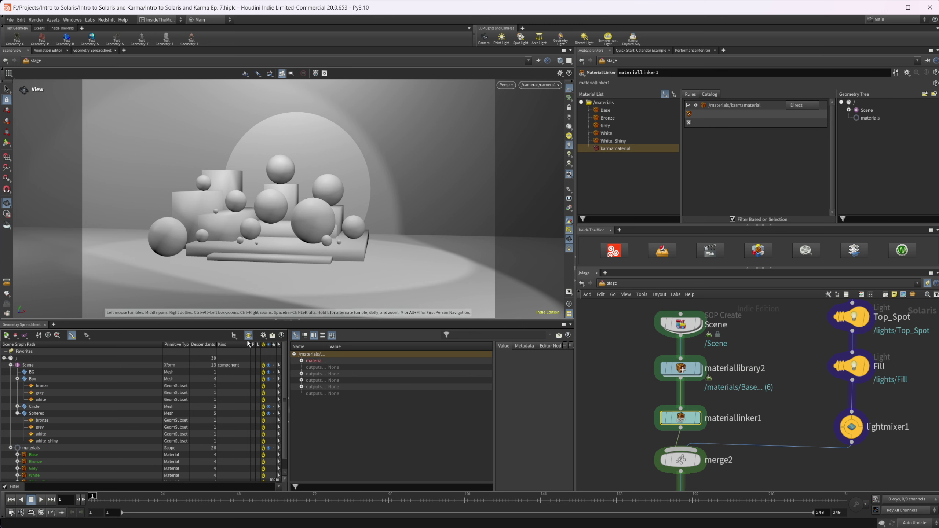
Assign the karmamaterial rule to /Scene/BG in the material linker and render the viewport with Karma XPU
click(689, 113)
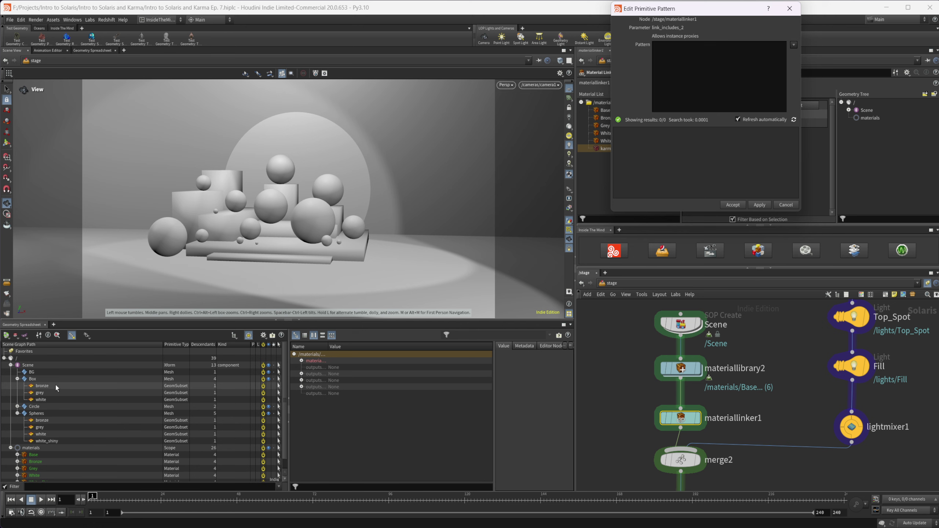
drag(32, 371, 718, 88)
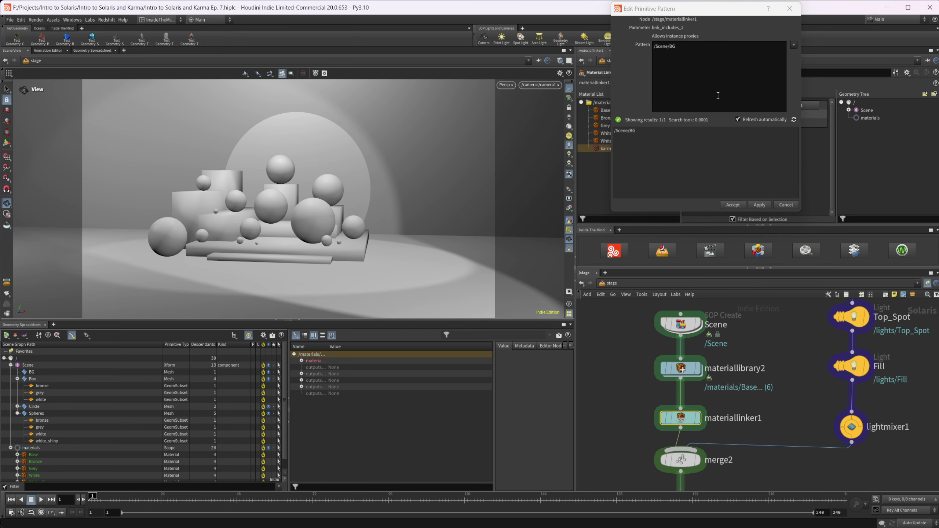
click(732, 204)
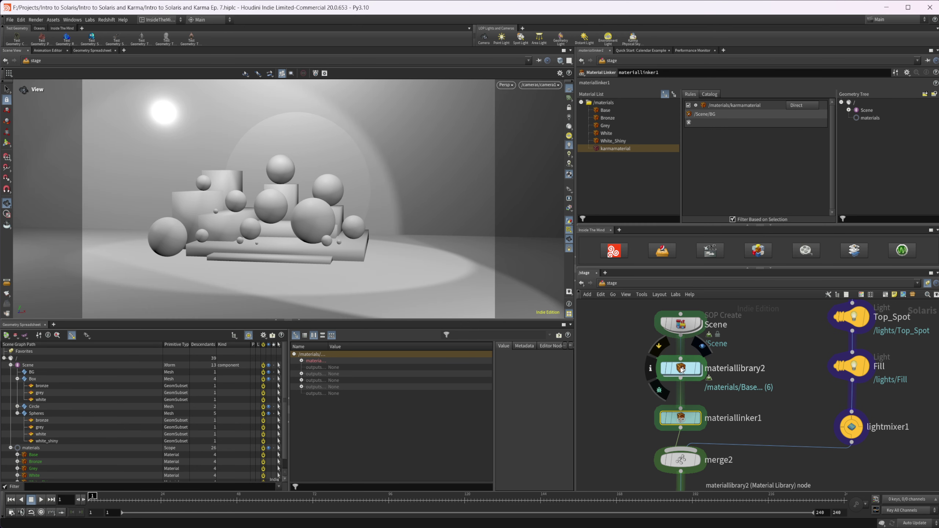
click(621, 251)
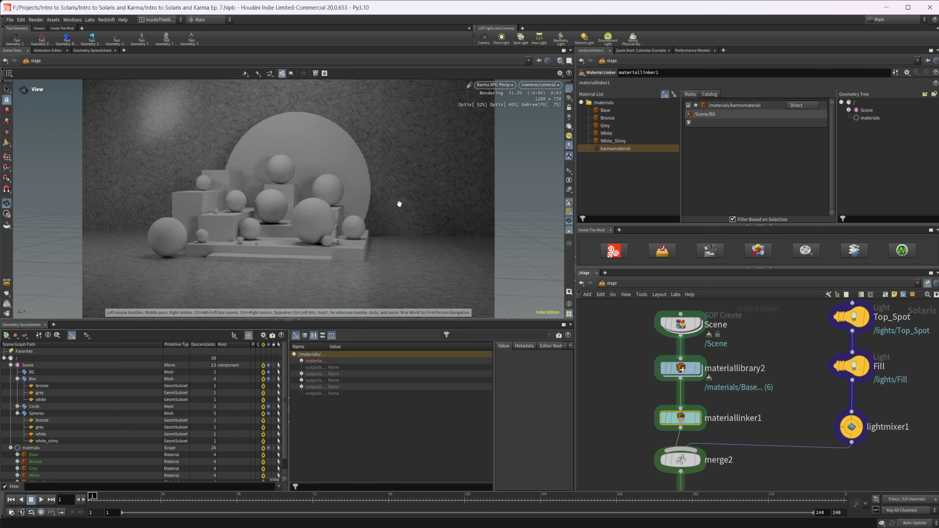
Go into the karmamaterial network inside materiallibrary2 and set the hex-tiled texture's Size to 2
double_click(681, 366)
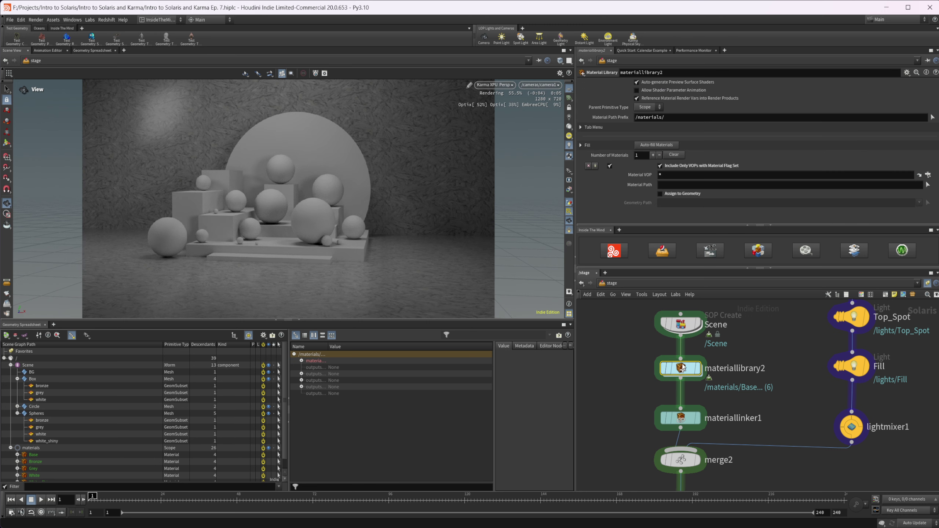
double_click(667, 381)
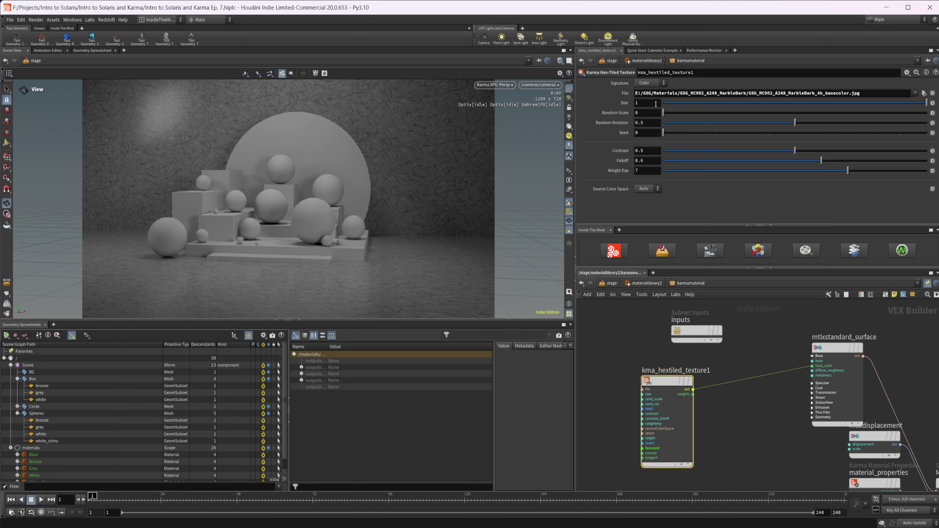
text(2)
key(Return)
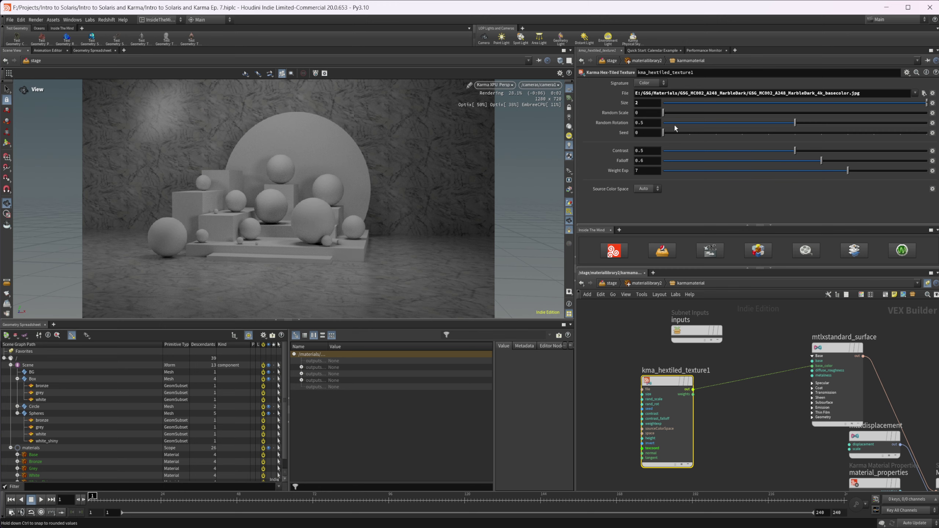
Adjust the hex-tiled texture's random variation to a Random Scale of 0.082 and a Random Rotation of 0.743
drag(673, 123, 653, 123)
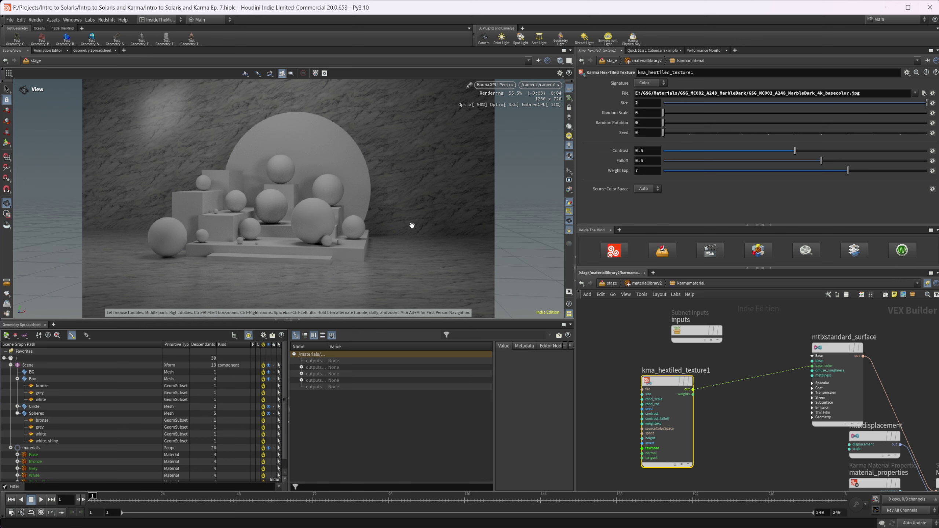
click(751, 123)
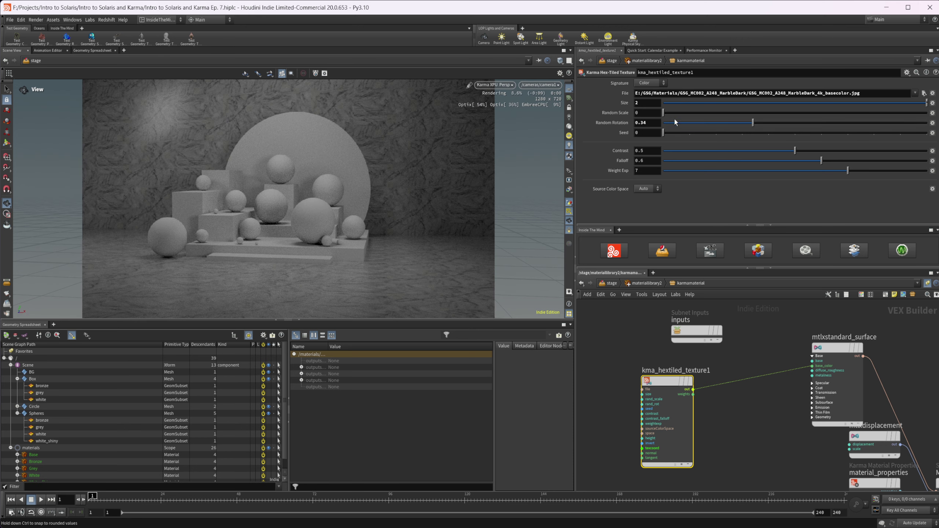
drag(686, 112, 834, 113)
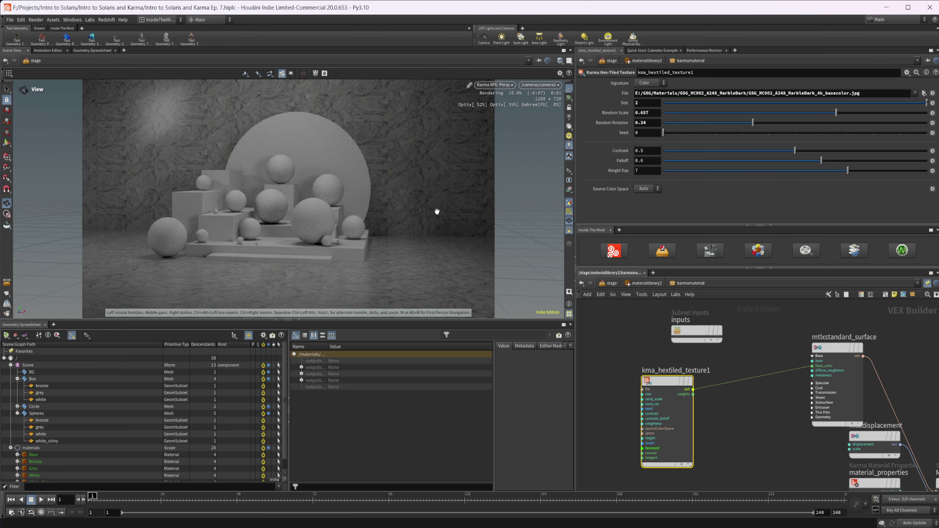
drag(697, 133, 662, 134)
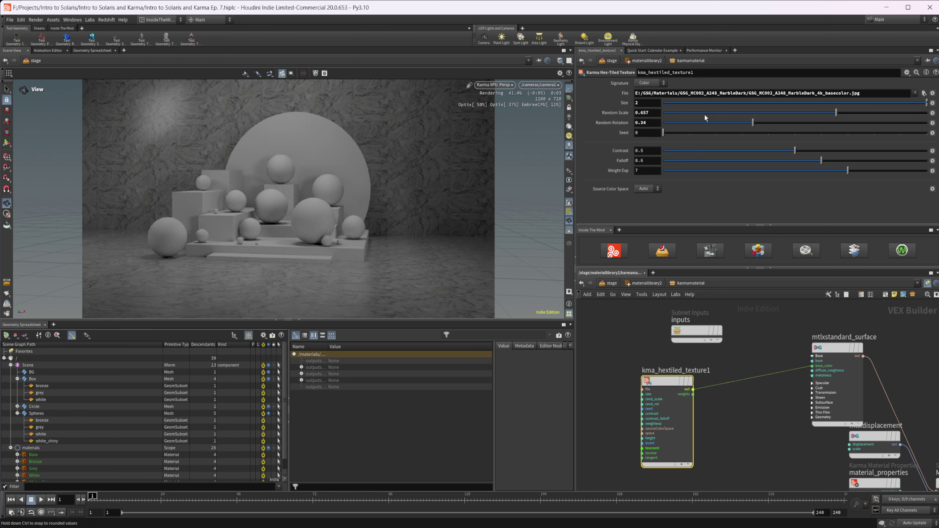
drag(704, 116, 683, 113)
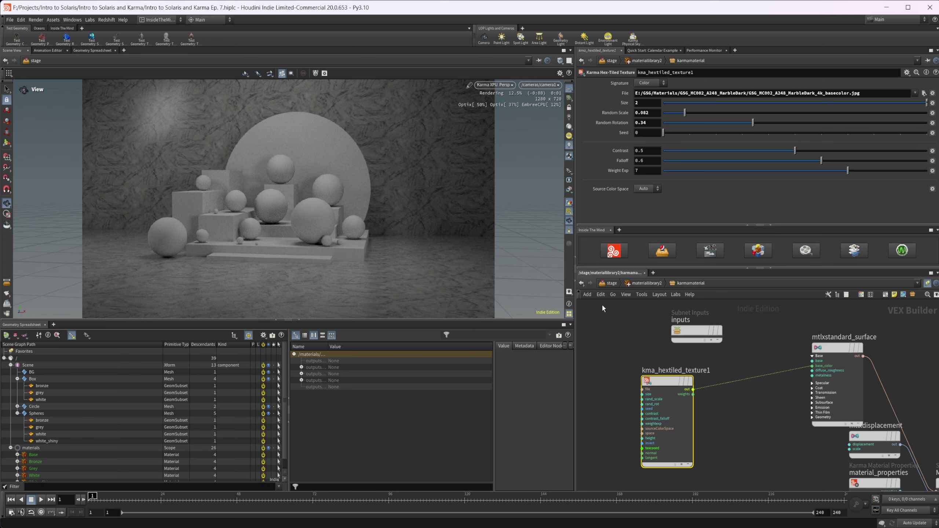
drag(753, 122, 858, 134)
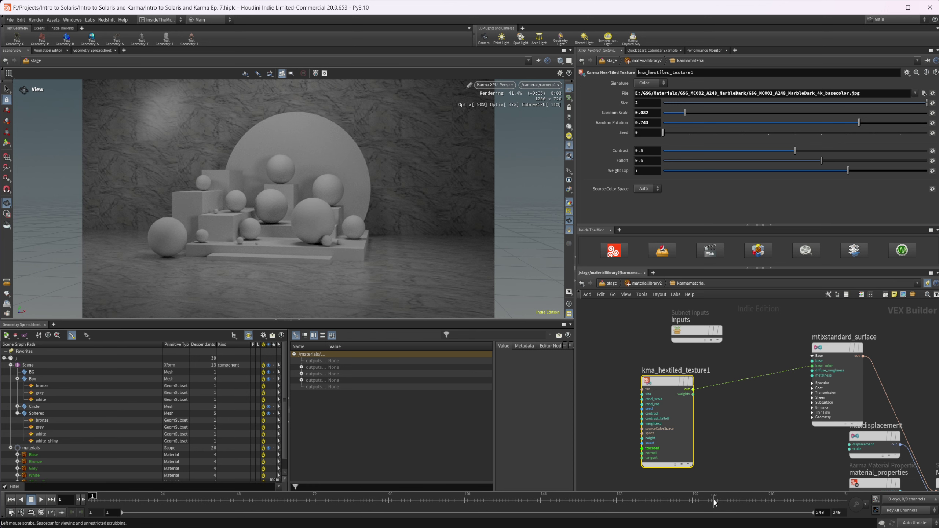
Move the hex-tiled texture node down and add a MtlX Tiled Image node above it, off the existing wire
middle_drag(710, 392, 753, 345)
mouse_move(712, 338)
drag(712, 337, 677, 414)
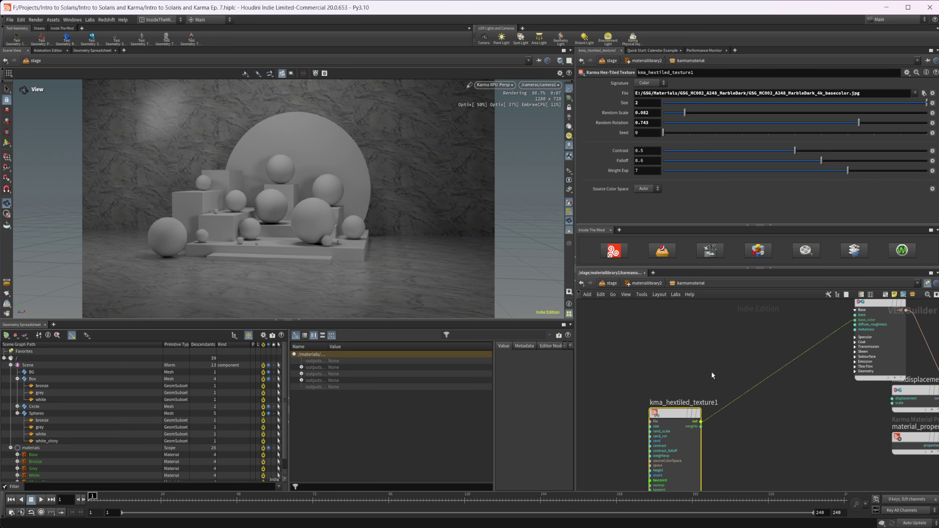
middle_drag(741, 369, 734, 404)
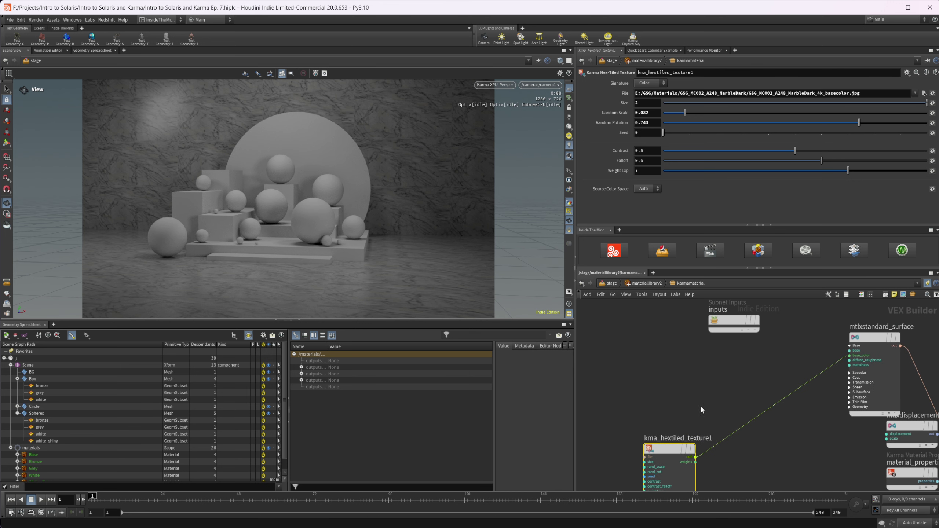
key(Tab)
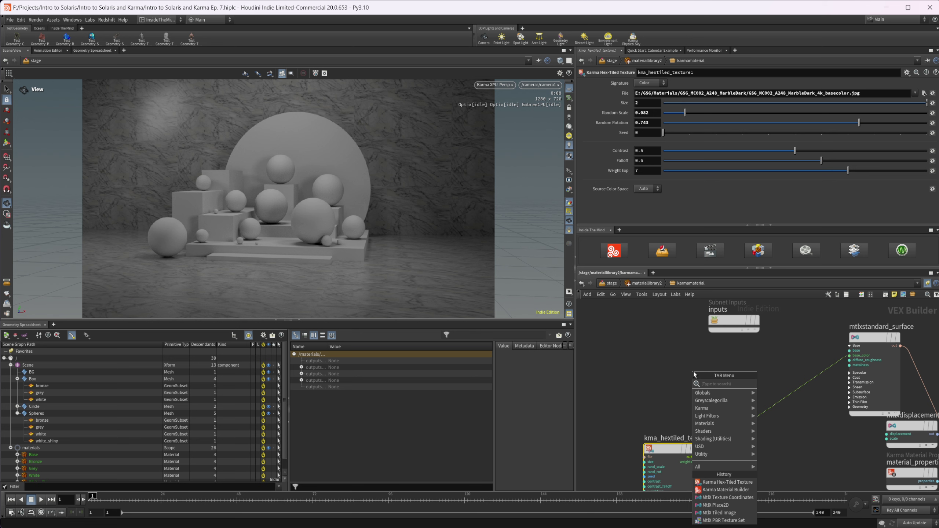
text(image)
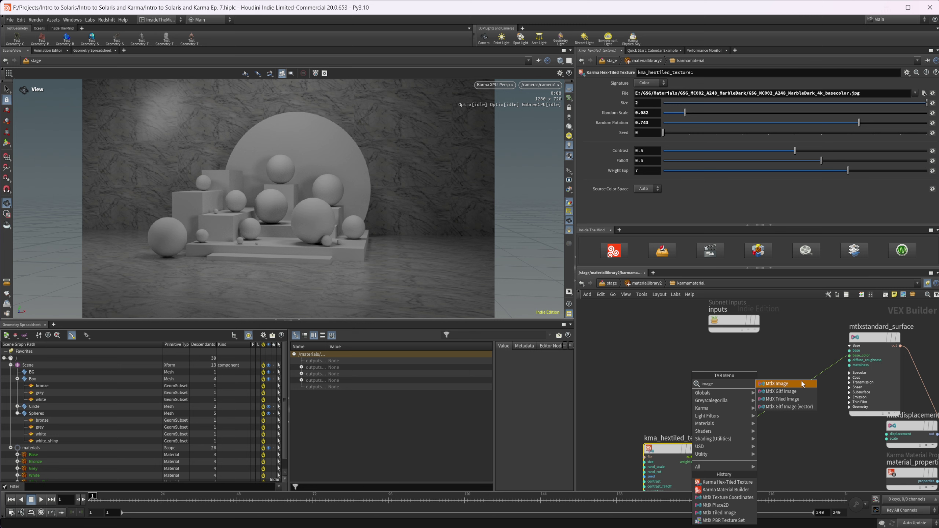
click(785, 400)
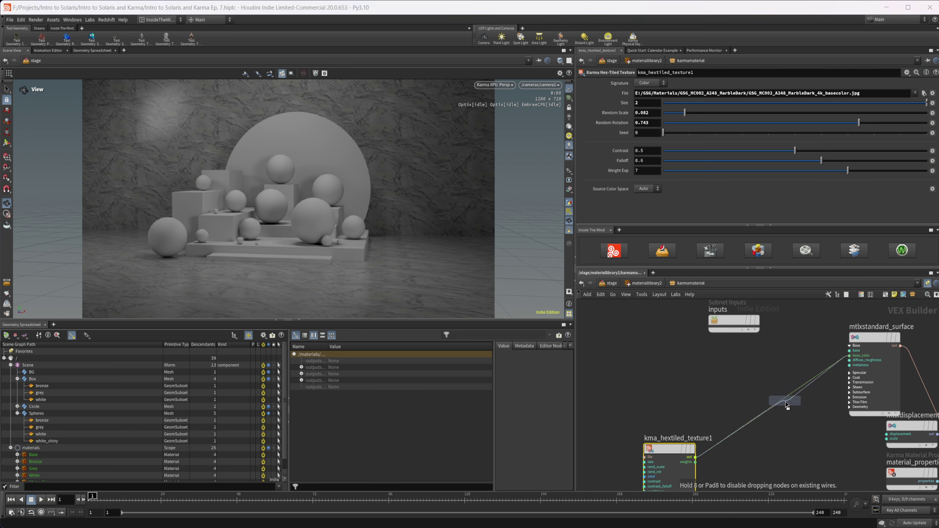
click(702, 369)
click(714, 359)
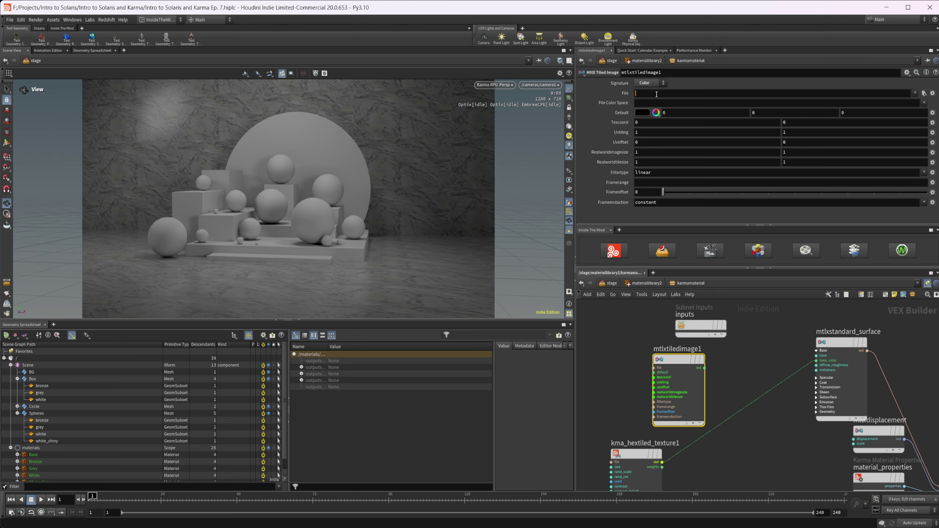
Set the tiled image's file to E:/GSG/Materials/GSG_MC002_A248_MarbleDark/GSG_MC002_A248_MarbleDark_4k_basecolor.jpg and wire its out to the standard surface's base_color
text(E:/GSG/Materials/GSG_MC002_A248_MarbleDark/GSG_MC002_A248_MarbleDark_4k_basecolor.jpg)
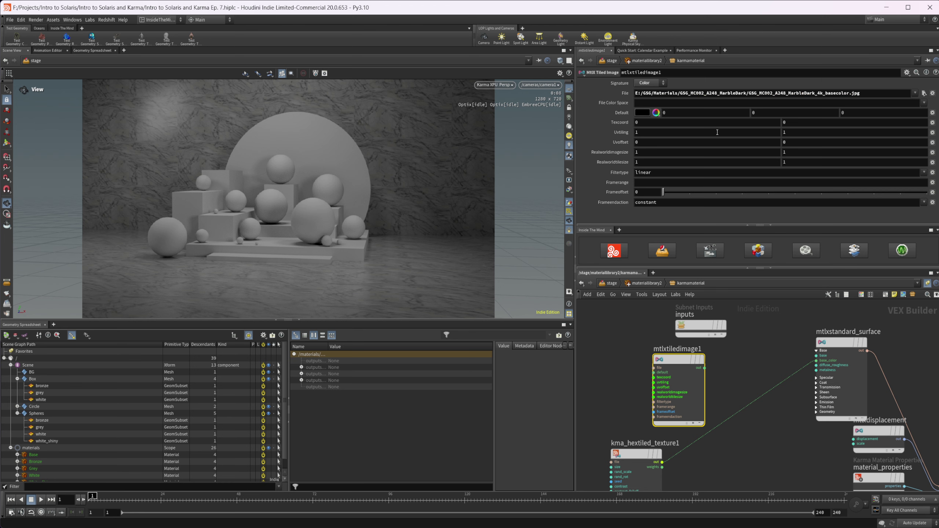
drag(704, 367, 815, 360)
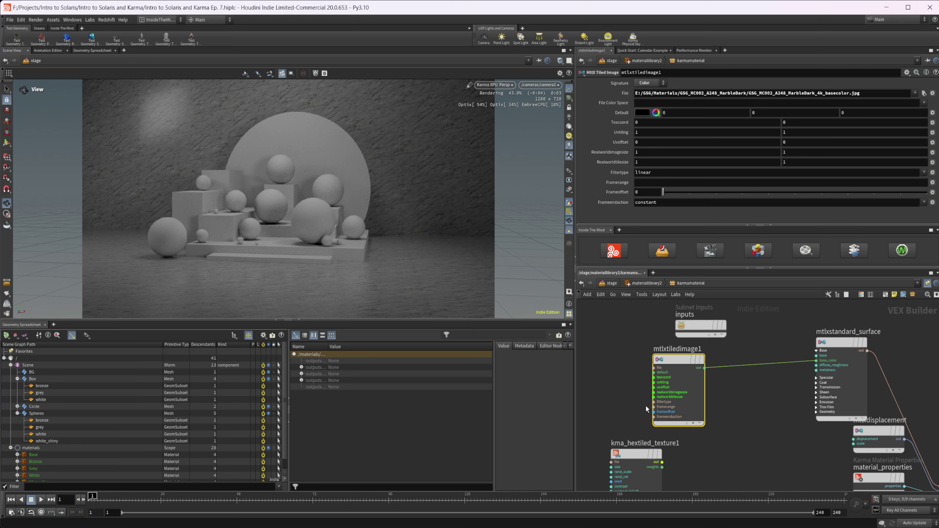
Try Uvtiling values of 17, 2 and 0.49 on the tiled image and undo the tiling change
mouse_move(646, 452)
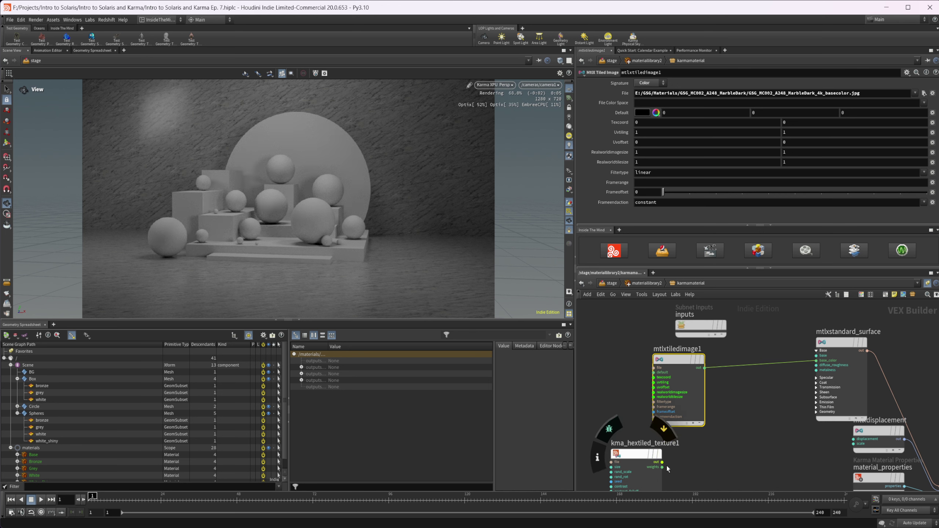
click(627, 457)
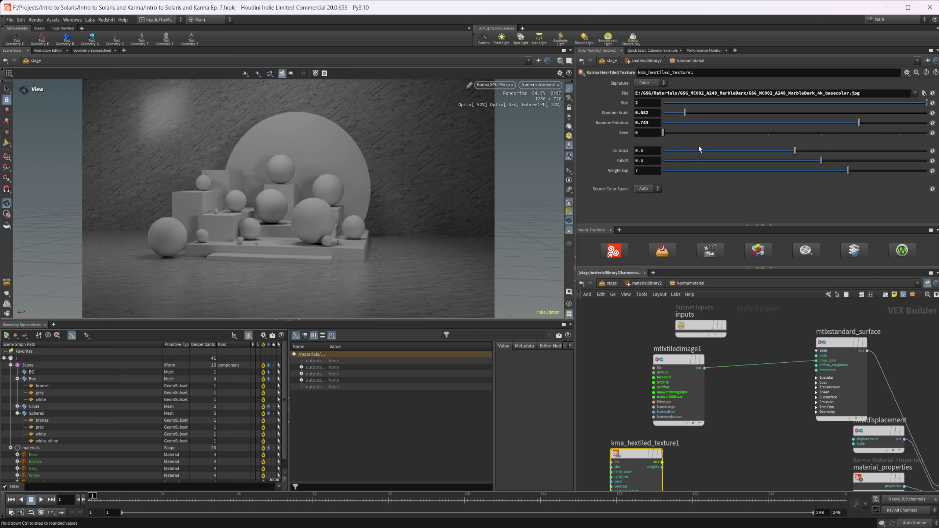
click(683, 365)
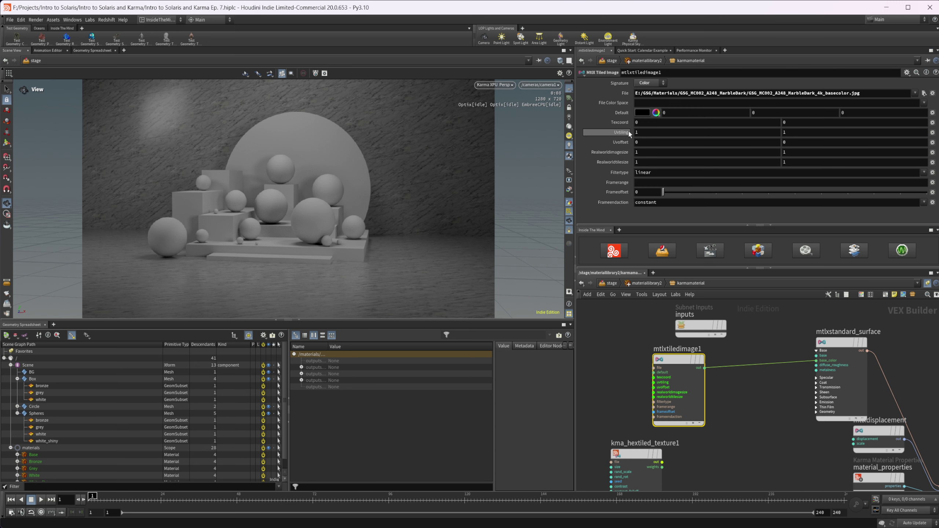
middle_drag(622, 133, 687, 122)
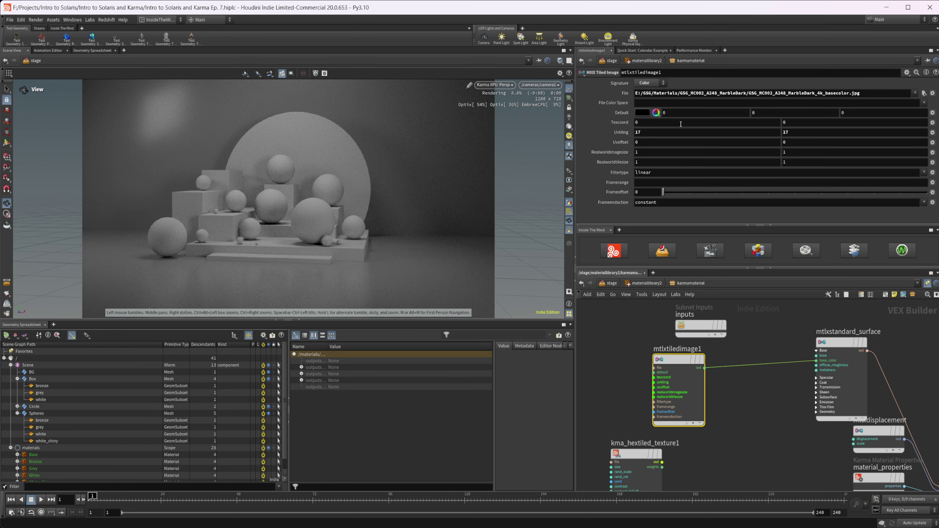
middle_drag(619, 132, 562, 131)
middle_drag(625, 132, 643, 124)
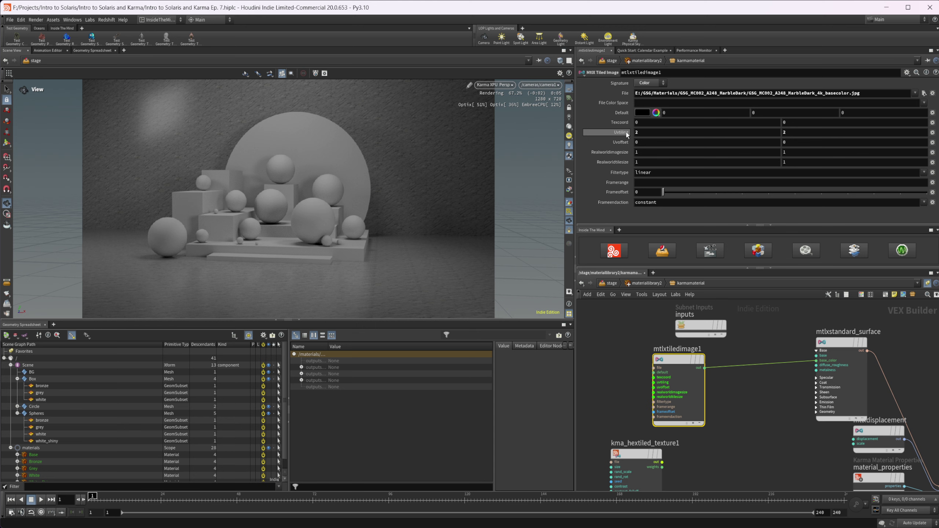
mouse_move(626, 132)
middle_down()
mouse_move(613, 132)
mouse_move(628, 142)
mouse_move(600, 146)
mouse_move(621, 136)
middle_up()
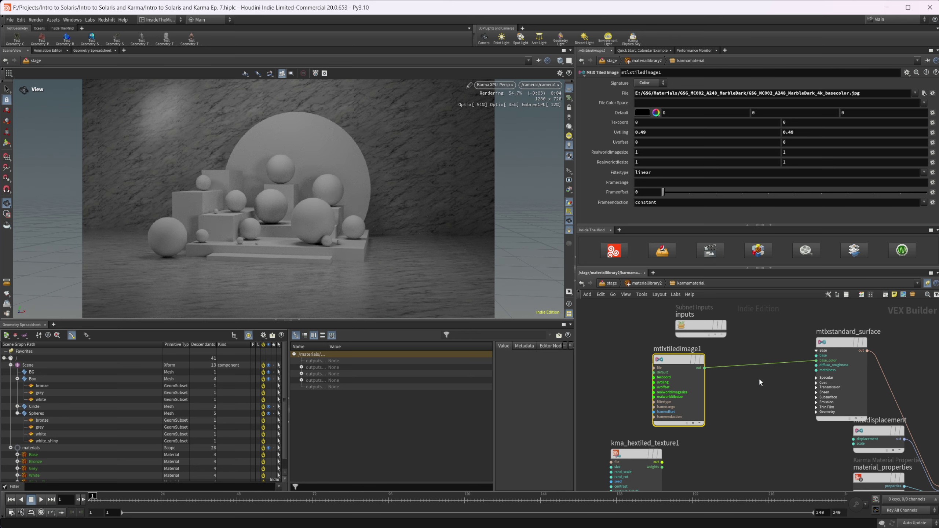
middle_drag(645, 384, 715, 390)
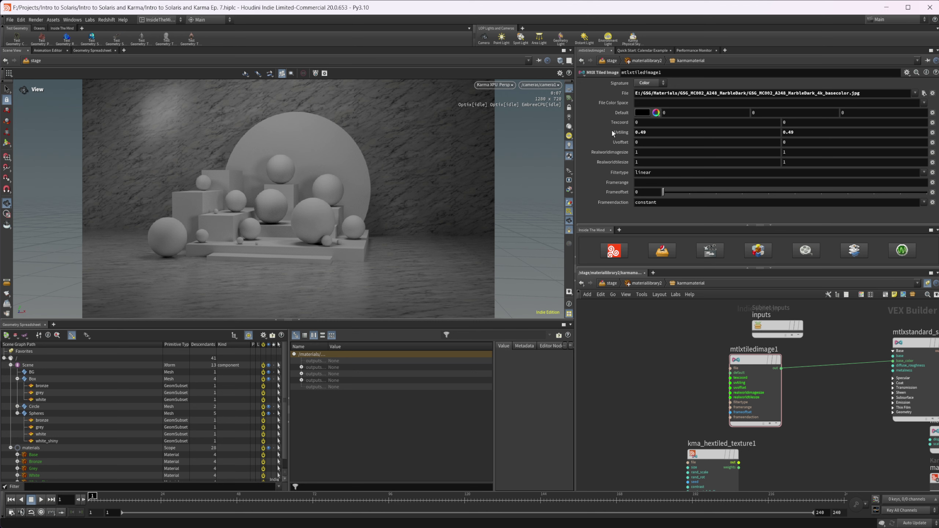
key(ctrl+z)
Add a MtlX Place2D node upstream of the tiled image node
key(Tab)
text(pla)
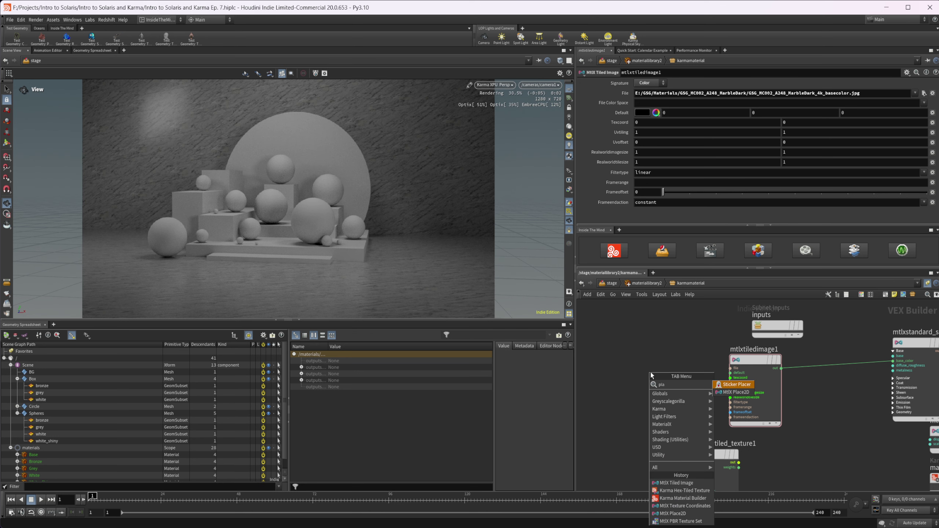
key(Down)
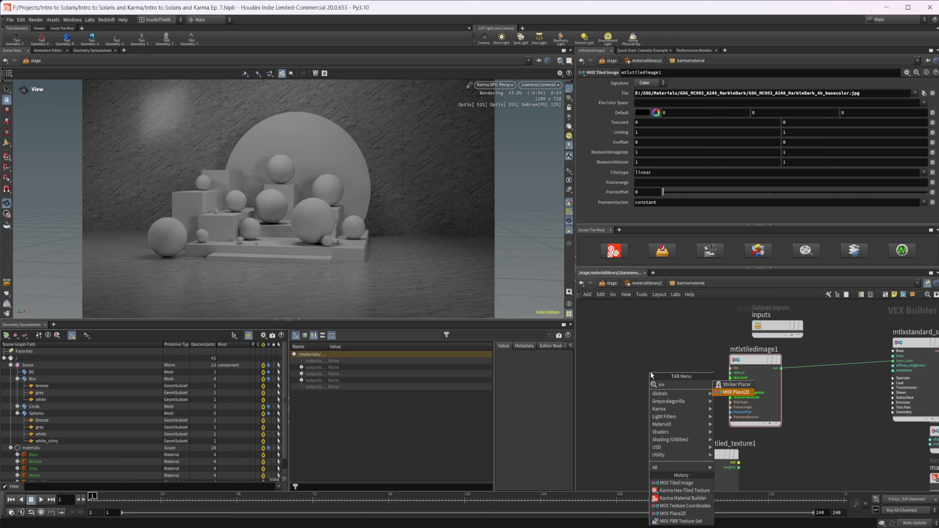
key(Return)
click(650, 370)
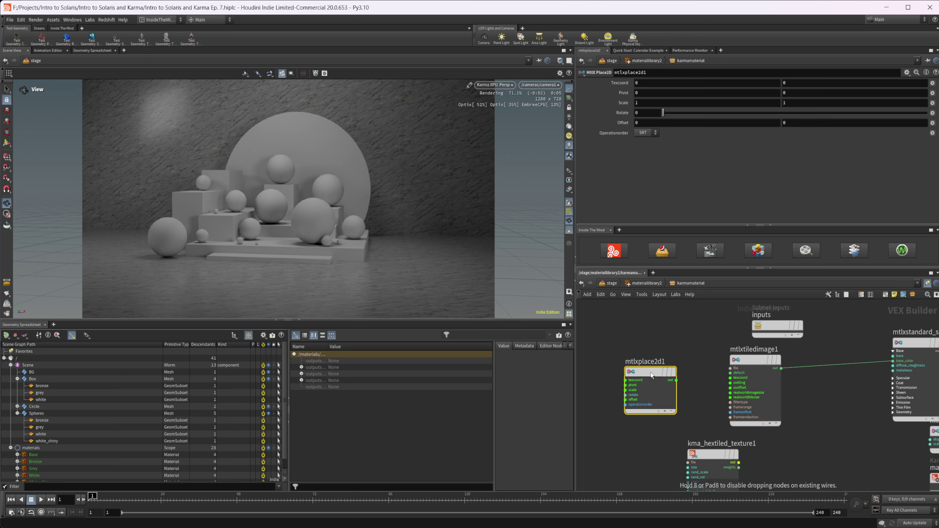
Wire the Place2D node's out to the tiled image's texcoord input
middle_drag(717, 390, 673, 397)
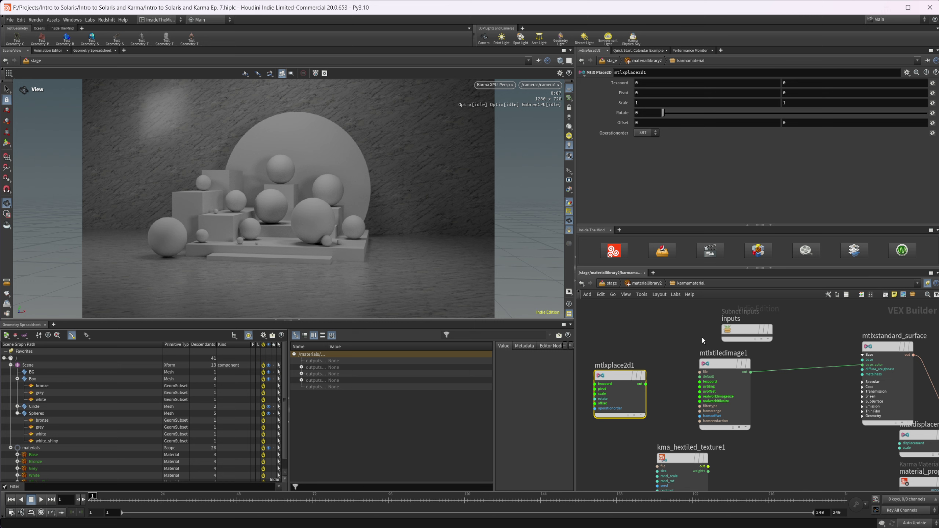
middle_drag(634, 343, 653, 341)
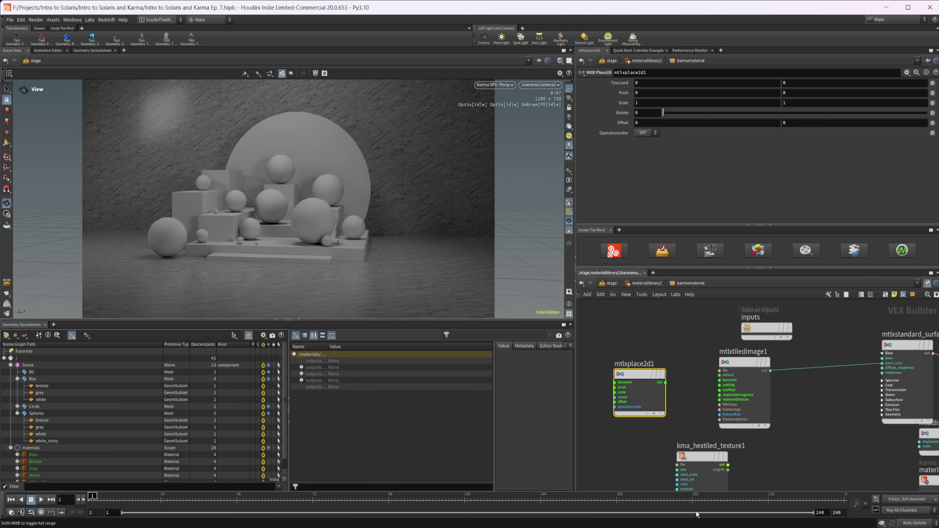
click(664, 384)
click(718, 380)
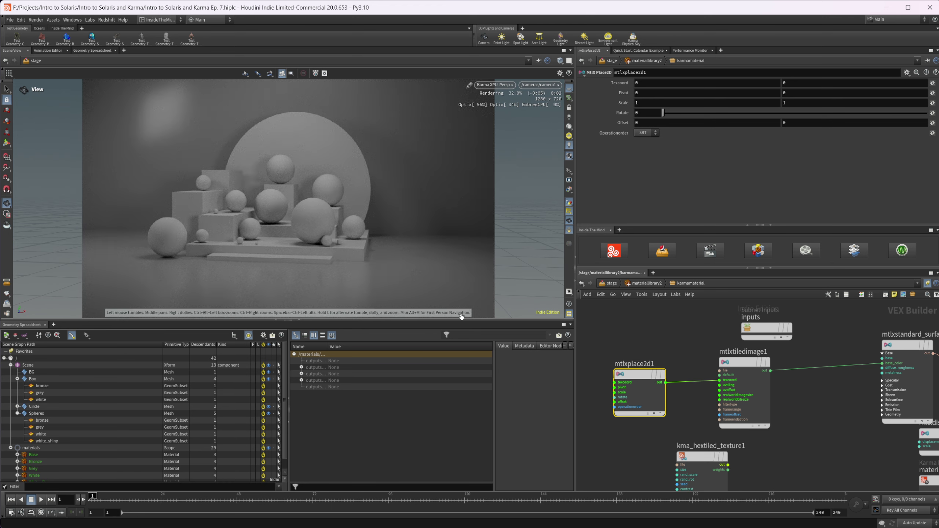
Add a MtlX Texture Coordinates node upstream of Place2D and wire its out to the Place2D texcoord input
middle_drag(629, 445, 683, 413)
key(Tab)
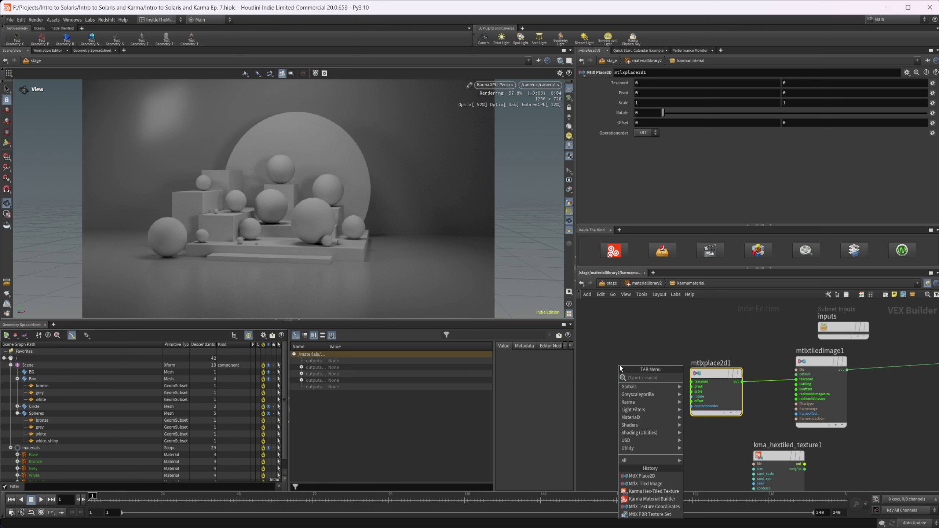
text(mtlx)
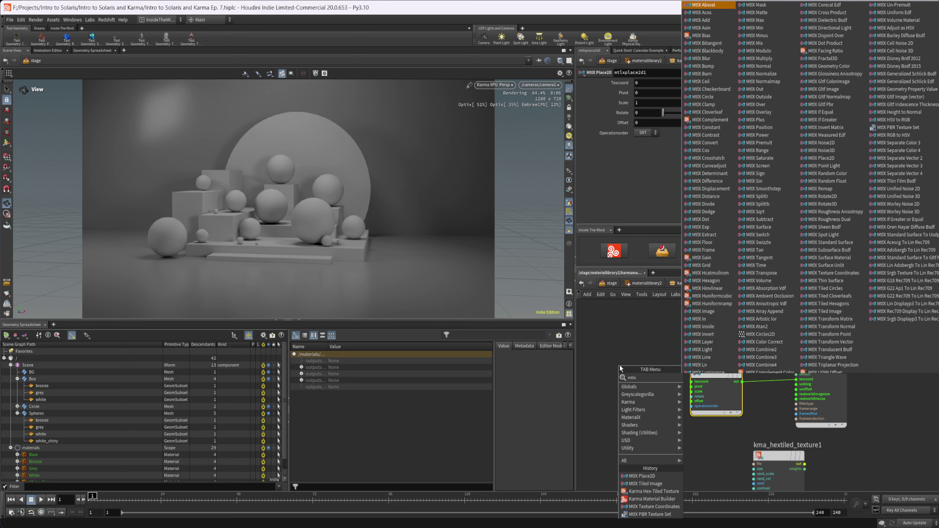
text( te)
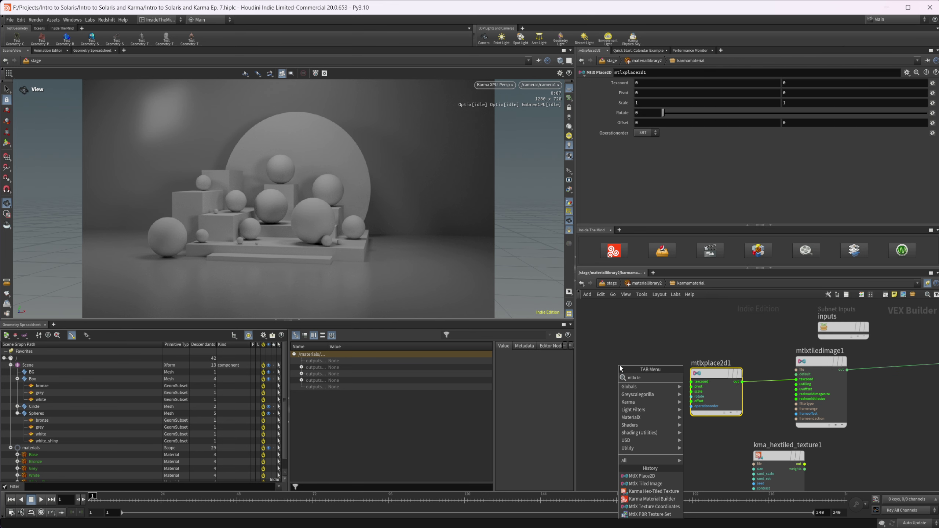
key(Return)
click(619, 365)
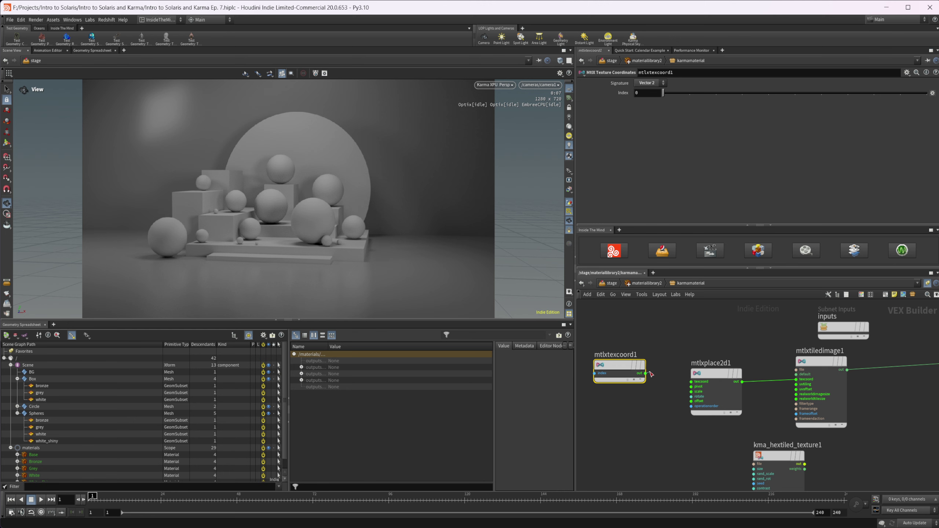
drag(650, 374, 691, 381)
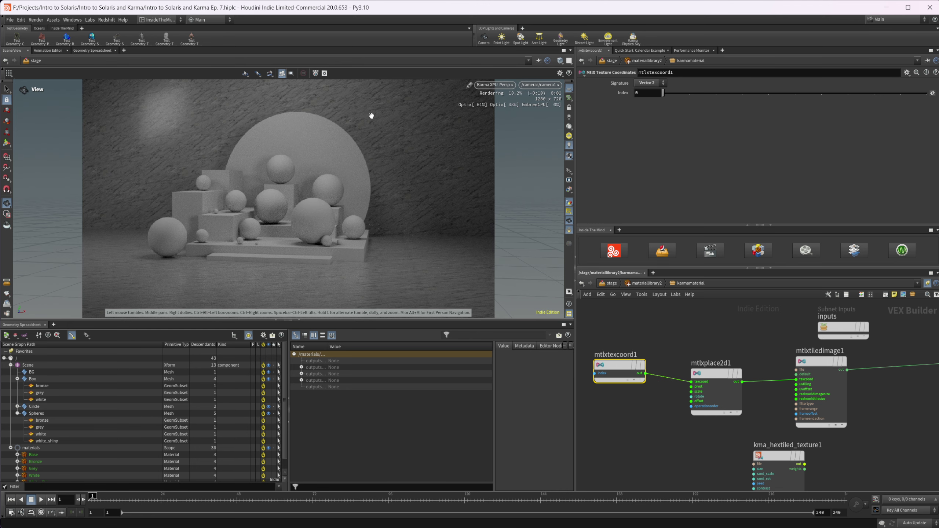
Set the Place2D node's scale to 4 by 4, rotate to 90 and offset to 22.33, 0.27
click(715, 374)
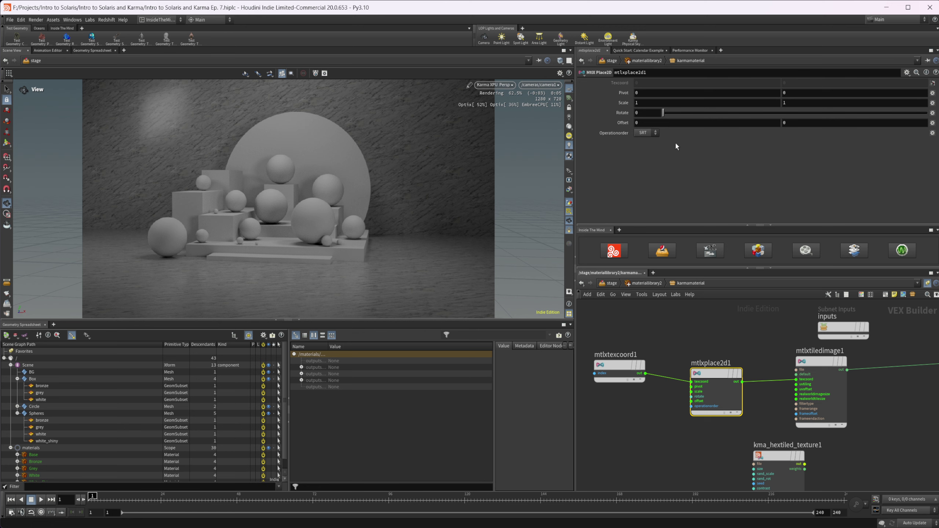
middle_click(621, 102)
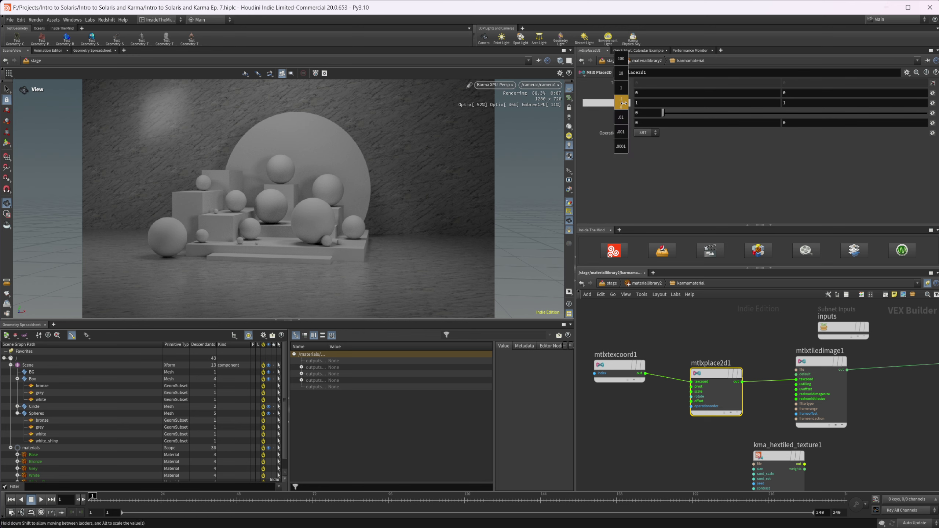
middle_drag(624, 103, 722, 110)
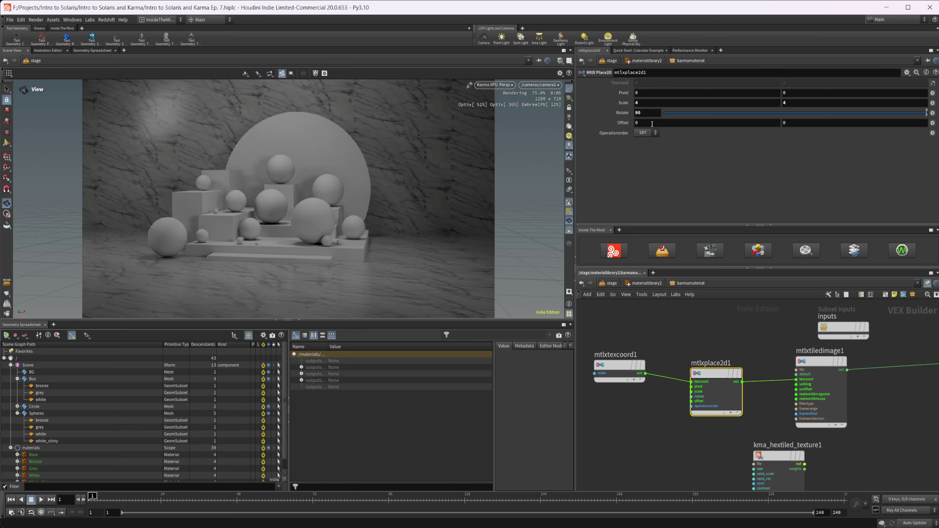
middle_drag(652, 124, 724, 119)
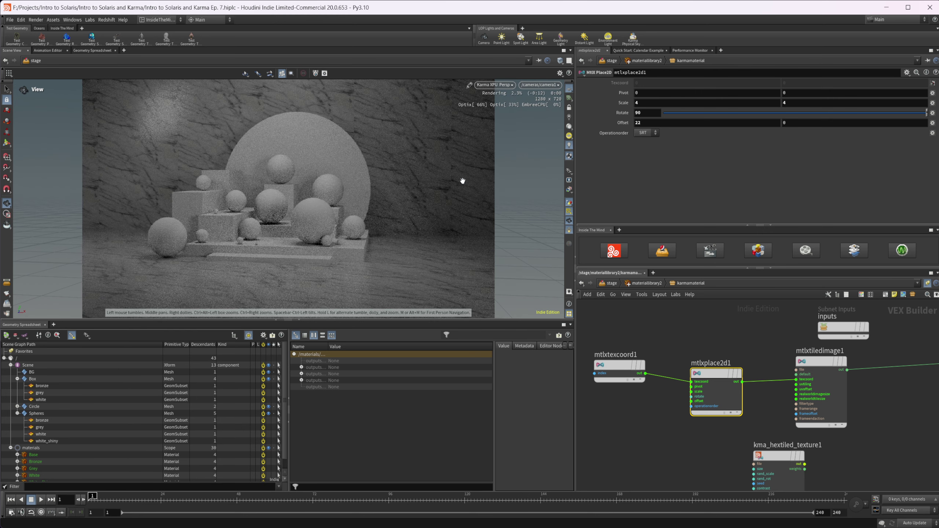
middle_drag(659, 120, 901, 138)
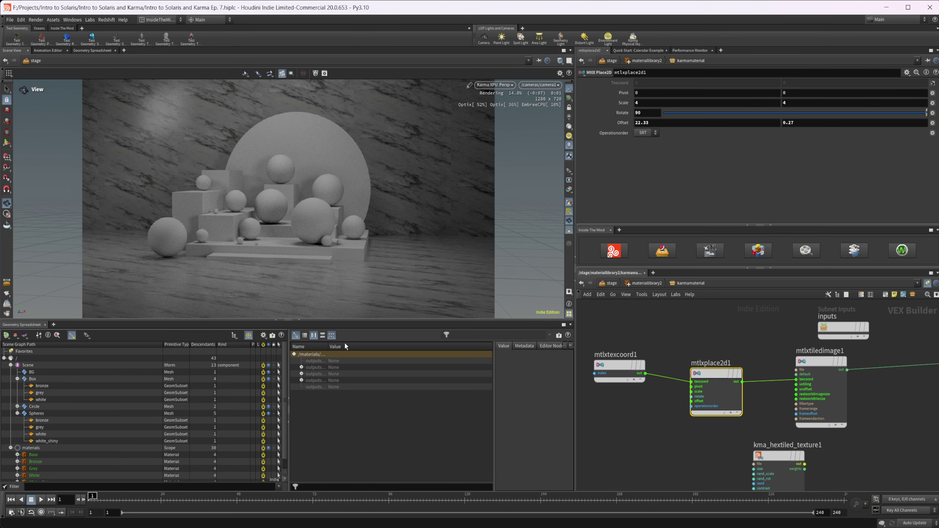
Move the inputs node out of the way and add a MtlX Triplanar Projection node above the tiled image node
mouse_move(715, 377)
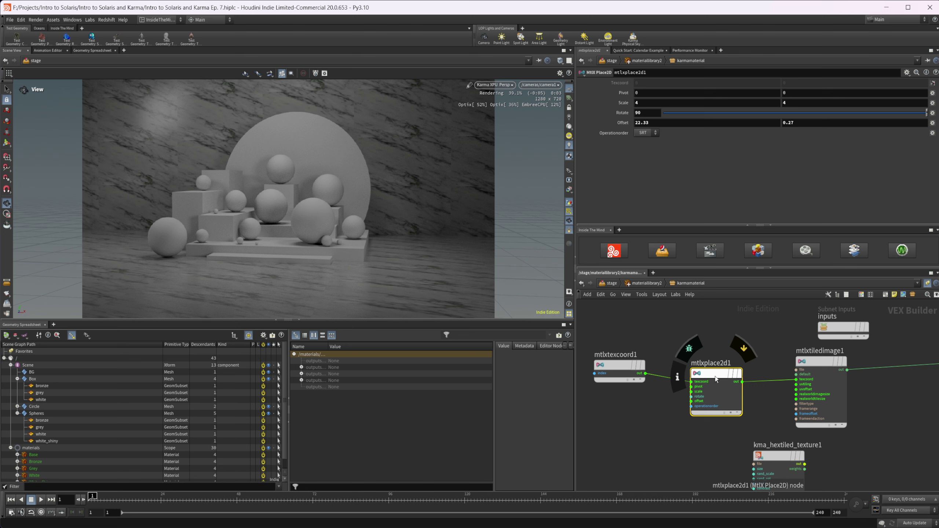
key(h)
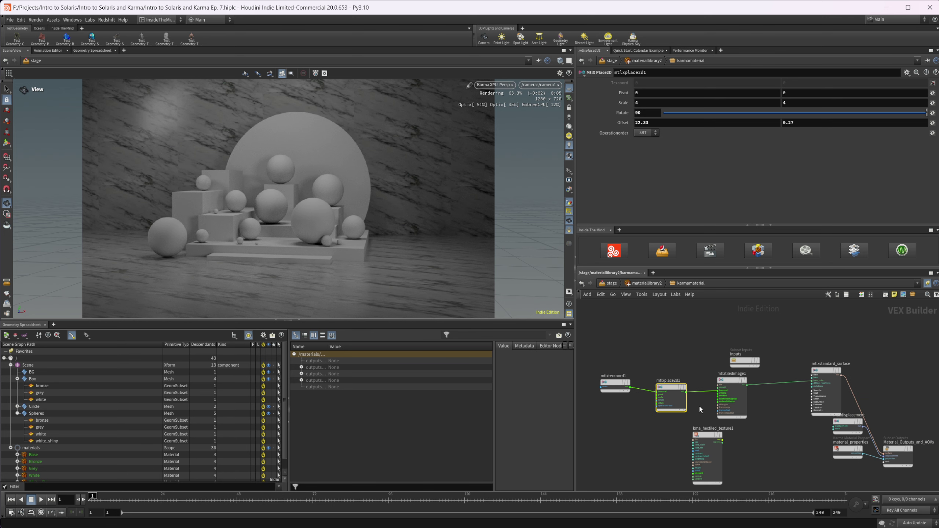
drag(743, 361, 748, 321)
key(Tab)
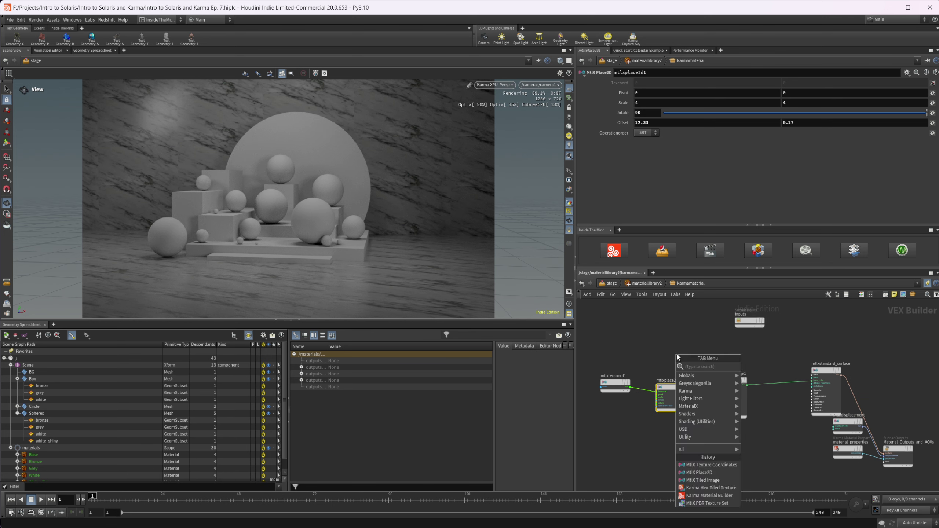
text(tri)
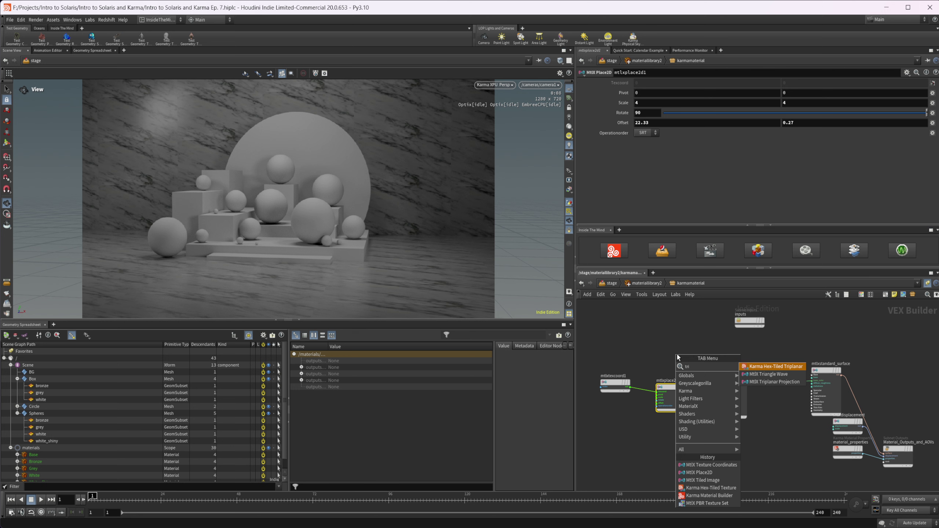
key(Down)
key(Down)
key(Return)
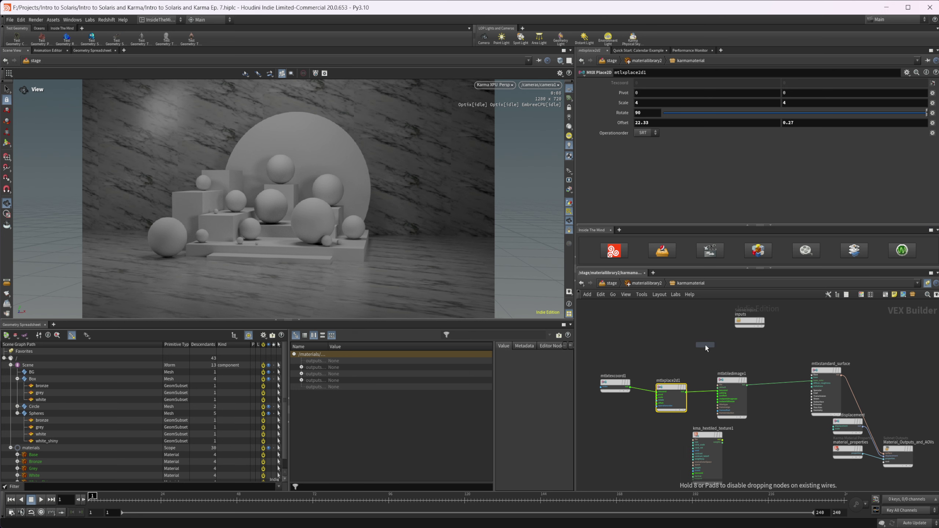
click(704, 344)
scroll(704, 344, up, 3)
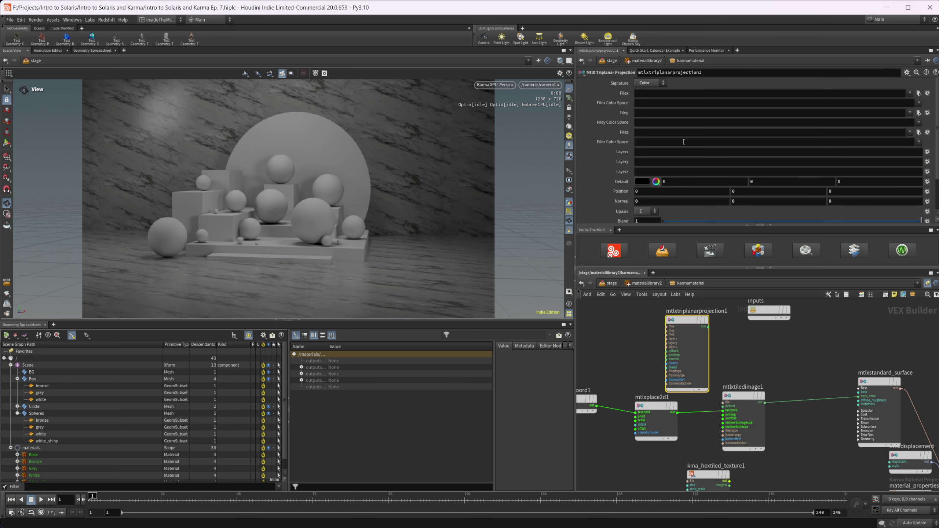
Set the triplanar projection's Filex to E:/GSG/Materials/GSG_MC002_A248_MarbleDark/GSG_MC002_A248_MarbleDark_4k_basecolor.jpg and wire its out to the standard surface's base_color
click(649, 91)
text(E:/GSG/Materials/GSG_MC002_A248_MarbleDark/GSG_MC002_A248_MarbleDark_4k_basecolor.jpg)
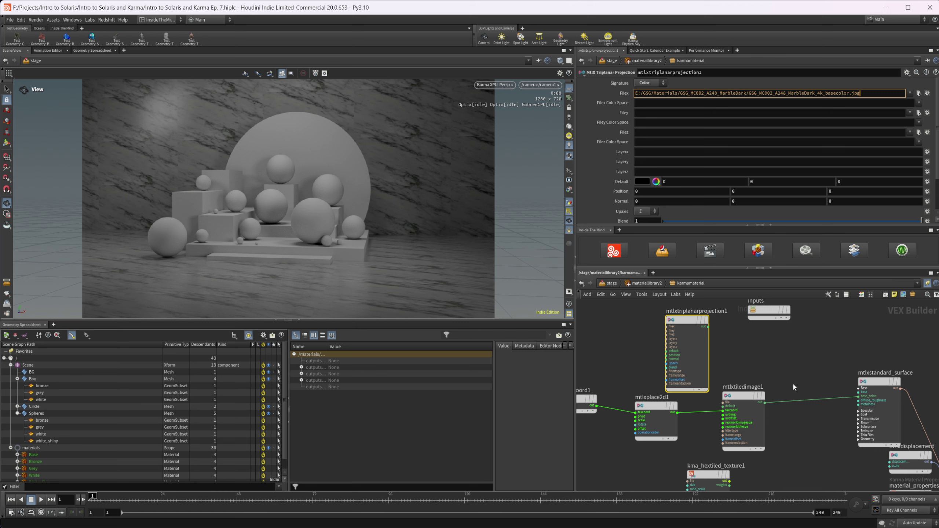
click(707, 327)
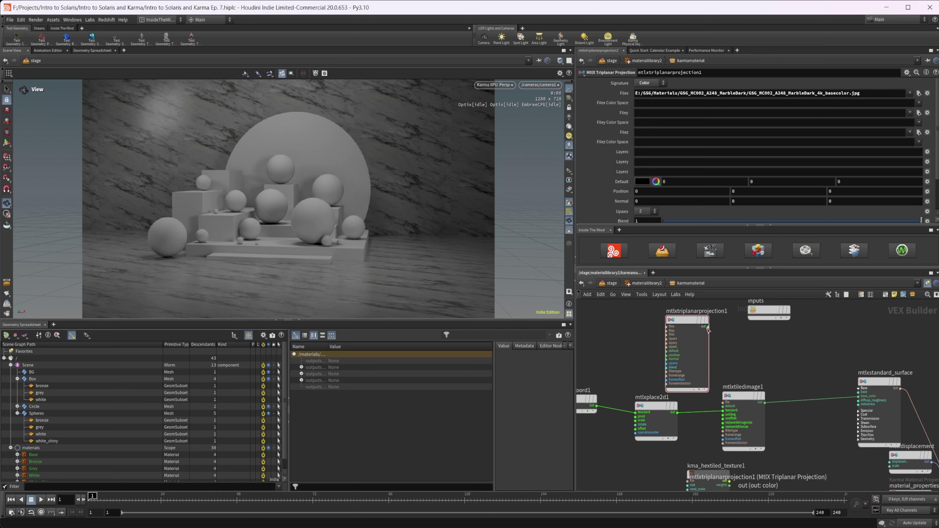
click(863, 396)
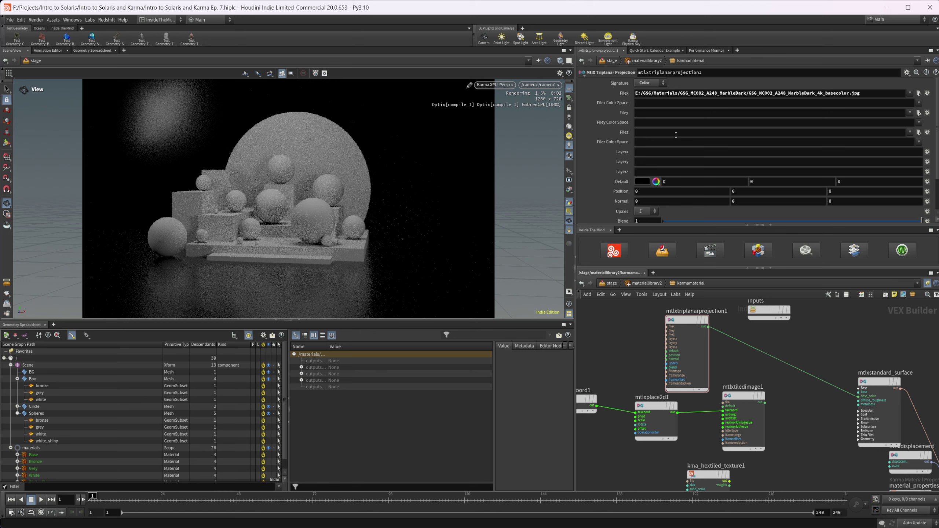
Set the triplanar projection's Filey and Filez to E:/GSG/Materials/GSG_MC002_A248_MarbleDark/GSG_MC002_A248_MarbleDark_4k_basecolor.jpg
click(647, 112)
text(E:/GSG/Materials/GSG_MC002_A248_MarbleDark/GSG_MC002_A248_MarbleDark_4k_basecolor.jpg)
key(Tab)
key(Tab)
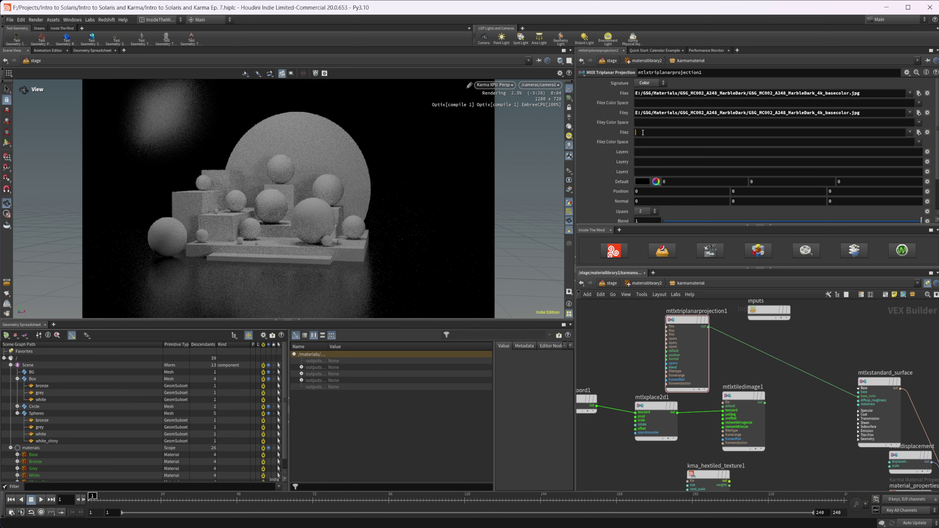
text(E:/GSG/Materials/GSG_MC002_A248_MarbleDark/GSG_MC002_A248_MarbleDark_4k_basecolor.jpg)
key(Return)
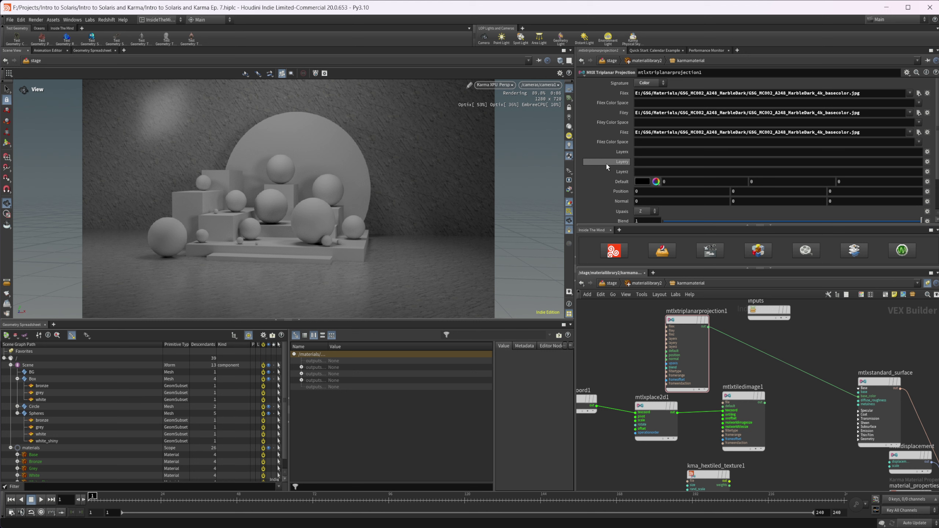
Try different Blend values on the triplanar projection and return the blend to 1
scroll(613, 170, down, 2)
scroll(629, 341, up, 3)
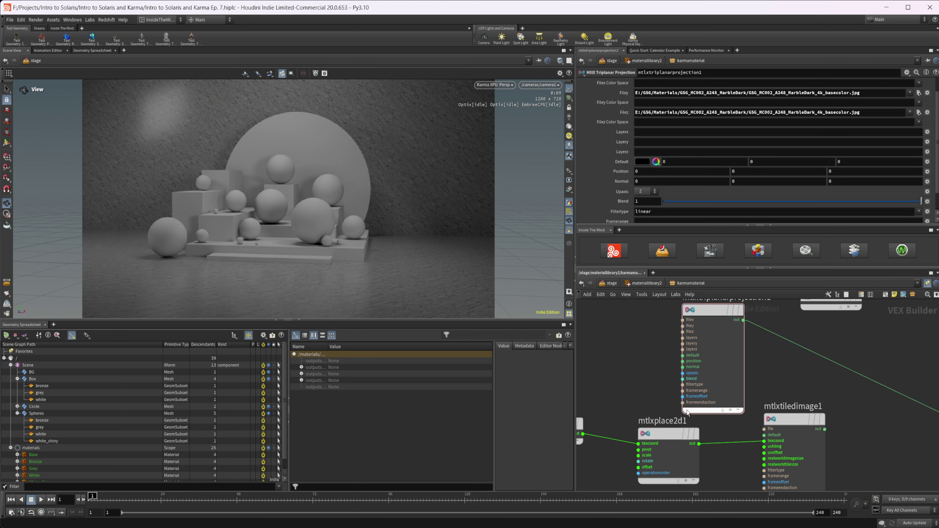
drag(667, 437, 647, 437)
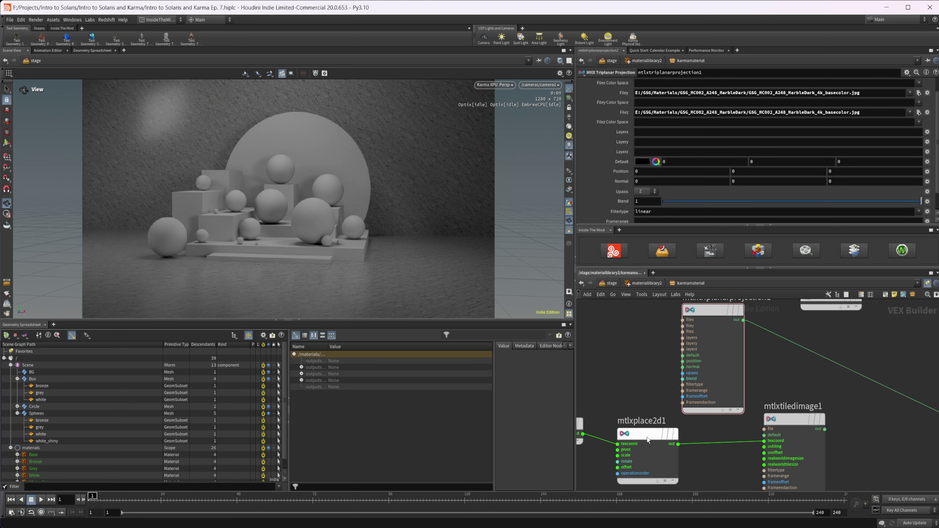
scroll(616, 193, down, 2)
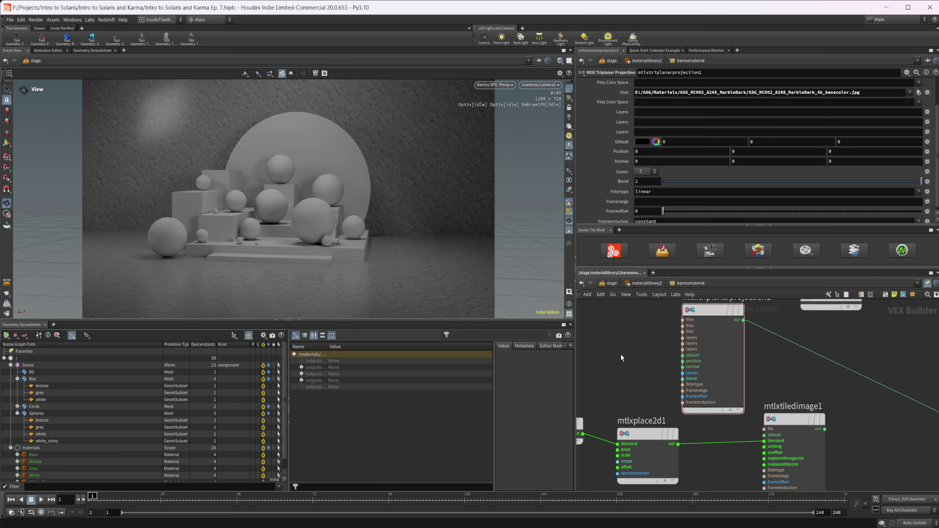
scroll(612, 220, up, 2)
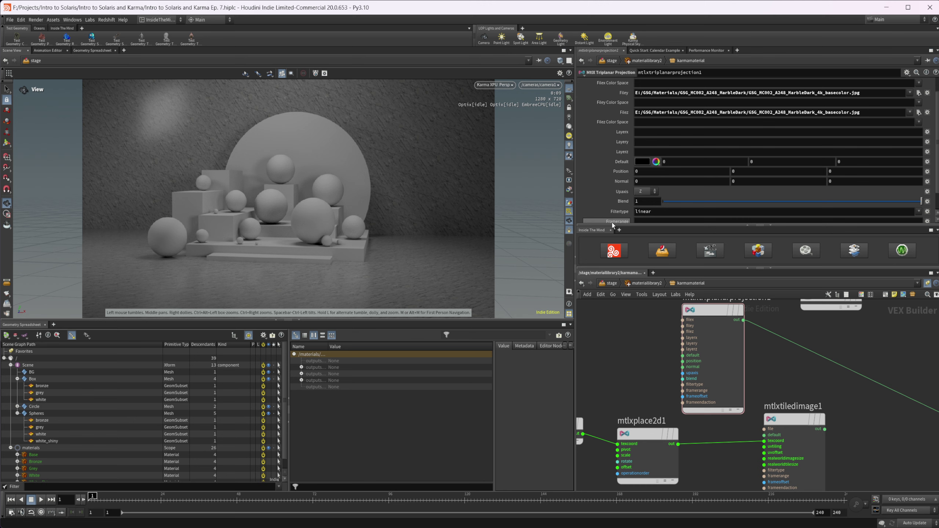
scroll(610, 196, down, 2)
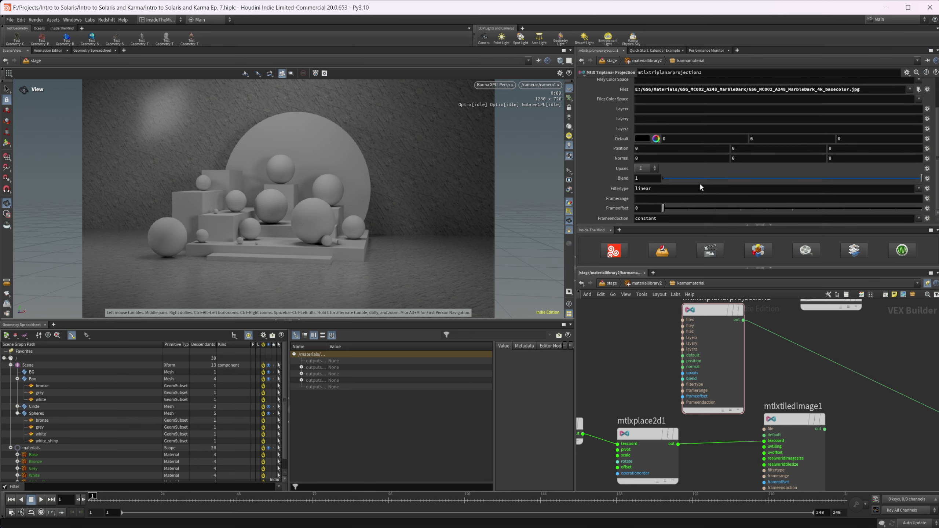
drag(702, 178, 920, 179)
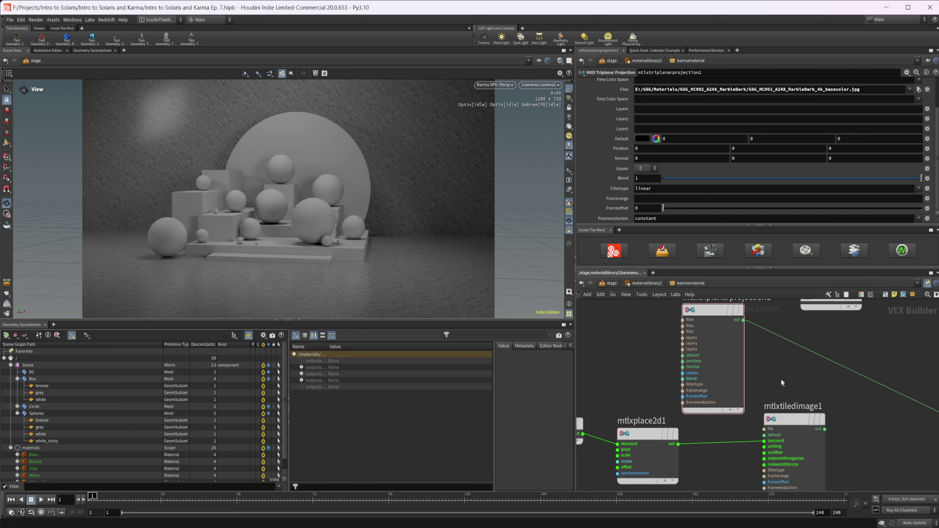
Add a MtlX PBR Texture Set node between the tiled image and standard surface nodes
middle_drag(774, 380, 688, 365)
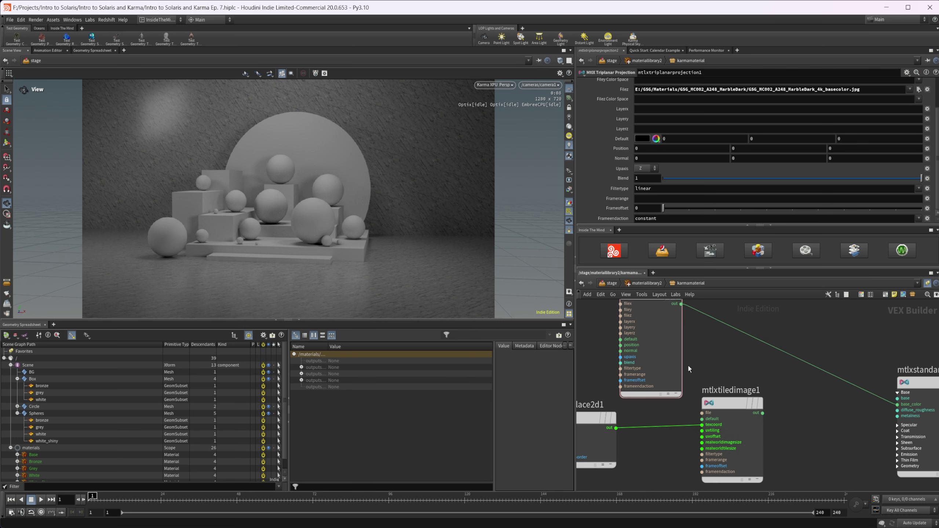
scroll(766, 386, down, 2)
middle_drag(788, 419, 757, 414)
key(Tab)
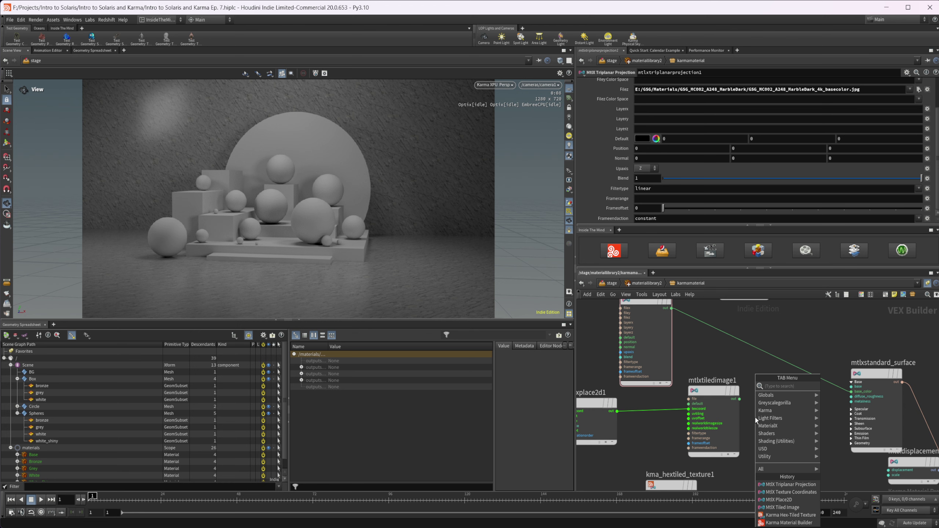
text(text)
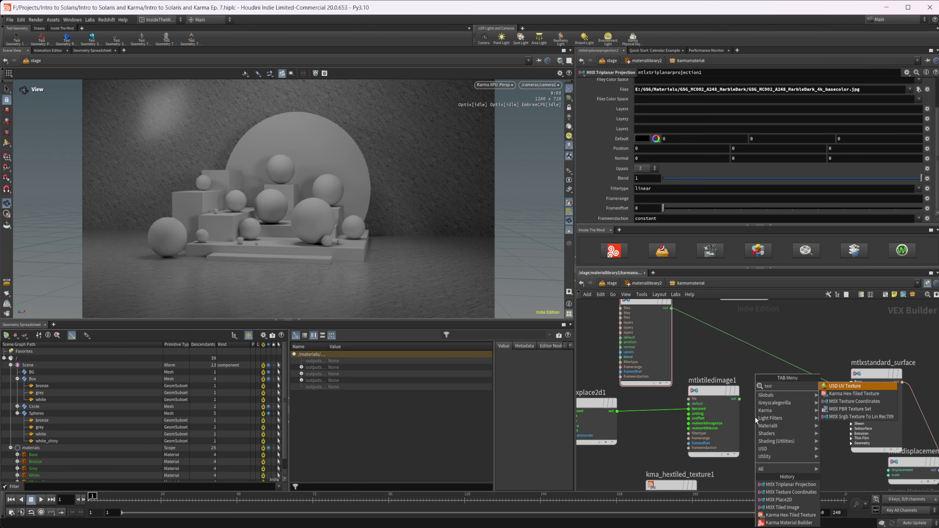
key(Down)
key(Down)
key(Return)
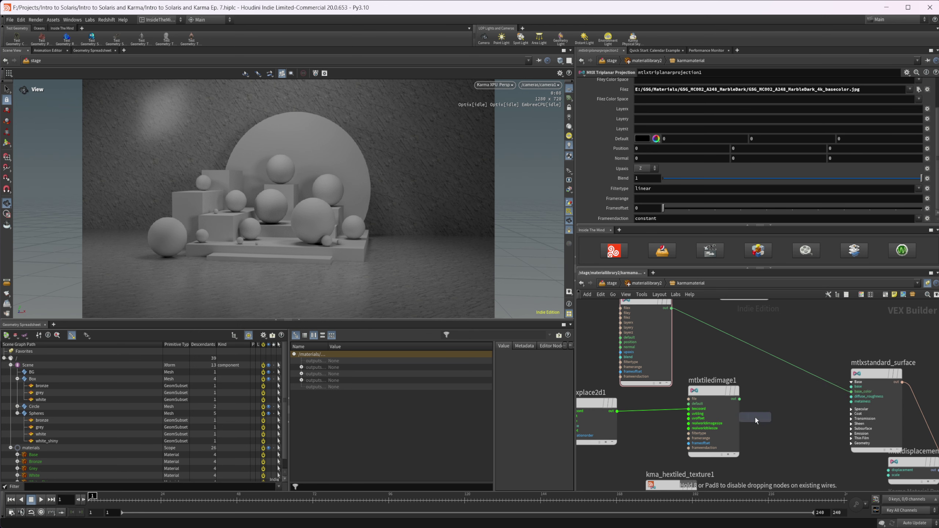
click(755, 415)
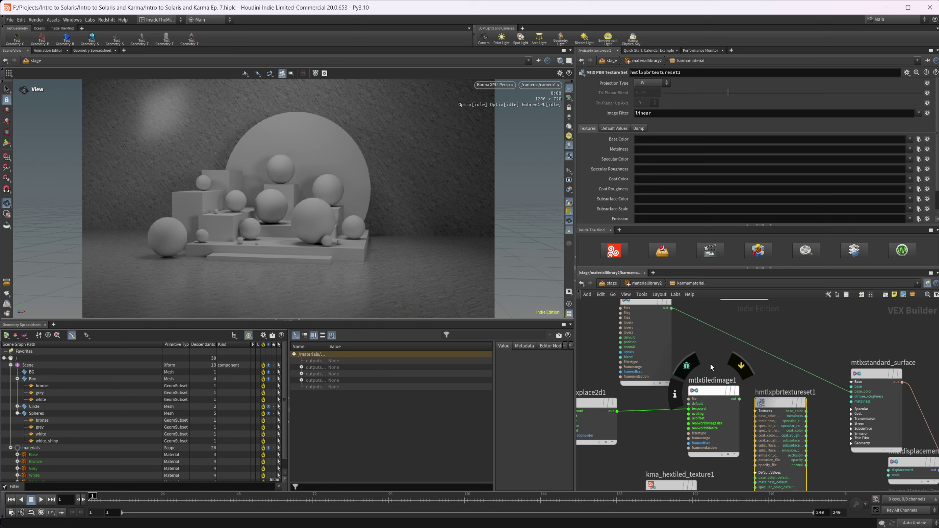
Move the texture coordinates, Place2D and tiled image nodes away from the PBR texture set to make room
scroll(710, 363, down, 8)
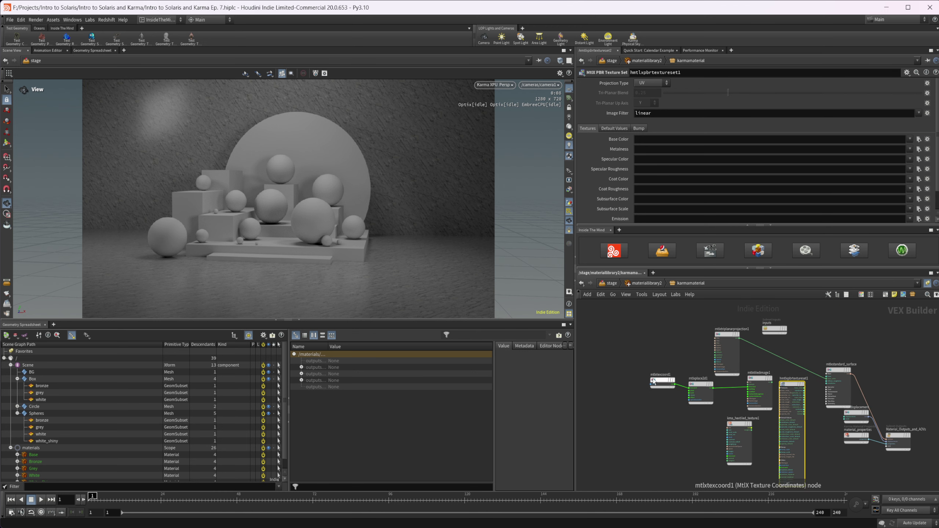
click(701, 388)
shift+click(661, 381)
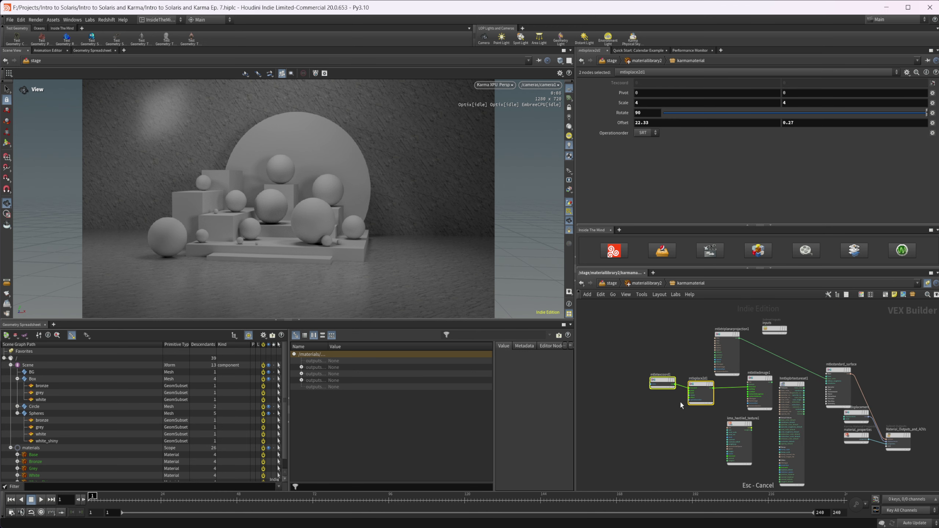
drag(700, 392, 651, 397)
drag(758, 392, 682, 337)
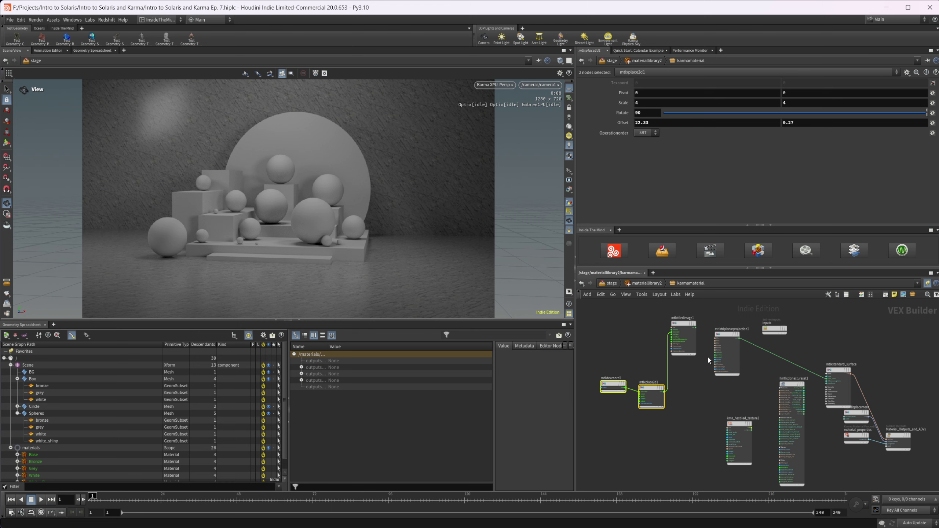
Move the hex-tiled texture node down out of the way and place the PBR texture set below the triplanar projection
middle_drag(717, 430, 687, 370)
drag(710, 365, 644, 436)
drag(760, 327, 704, 337)
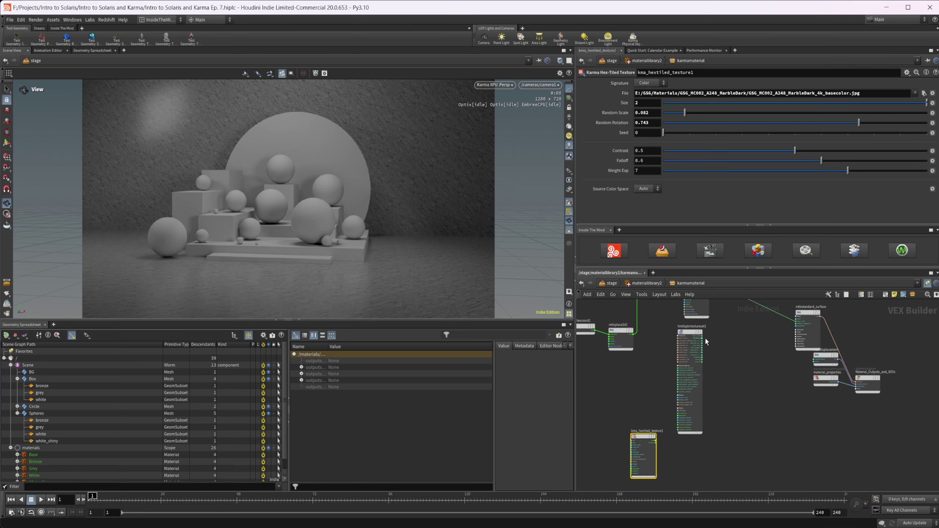
Set the PBR texture set's Base Color to E:/GSG/Materials/GSG_MC002_A248_MarbleDark/GSG_MC002_A248_MarbleDark_4k_basecolor.jpg
scroll(679, 353, up, 3)
middle_drag(680, 357, 731, 367)
click(698, 340)
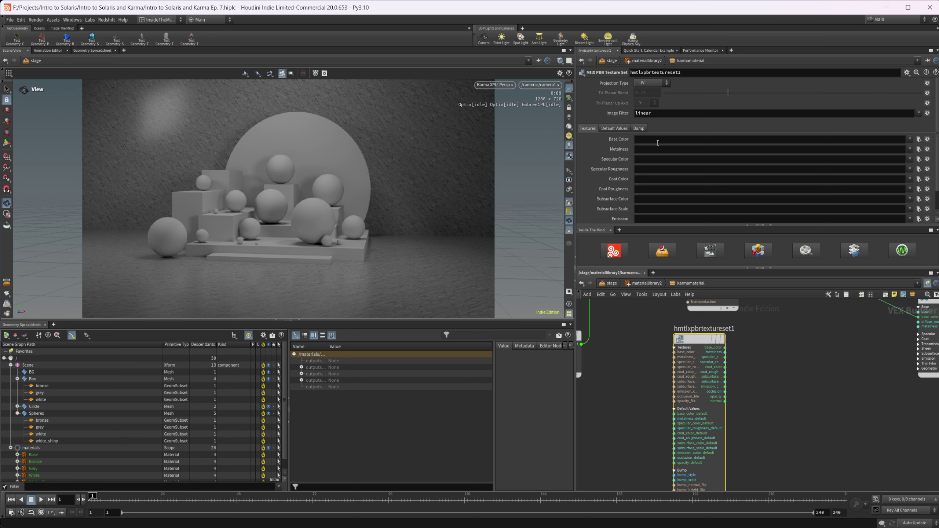
scroll(738, 170, down, 2)
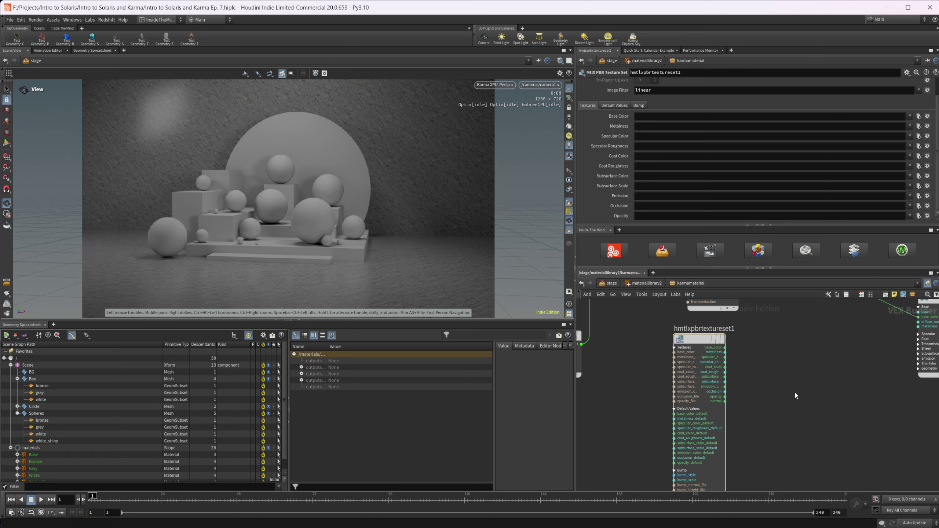
scroll(785, 394, up, 1)
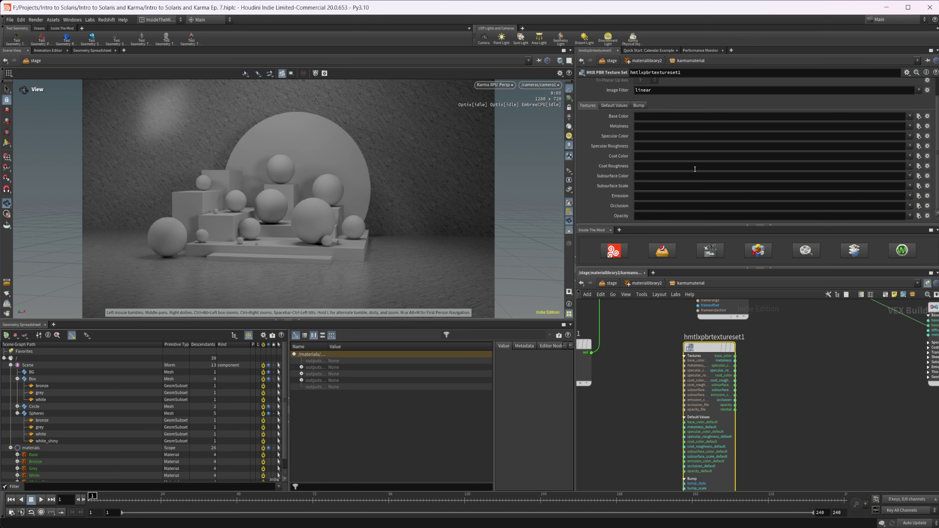
middle_drag(750, 371, 755, 393)
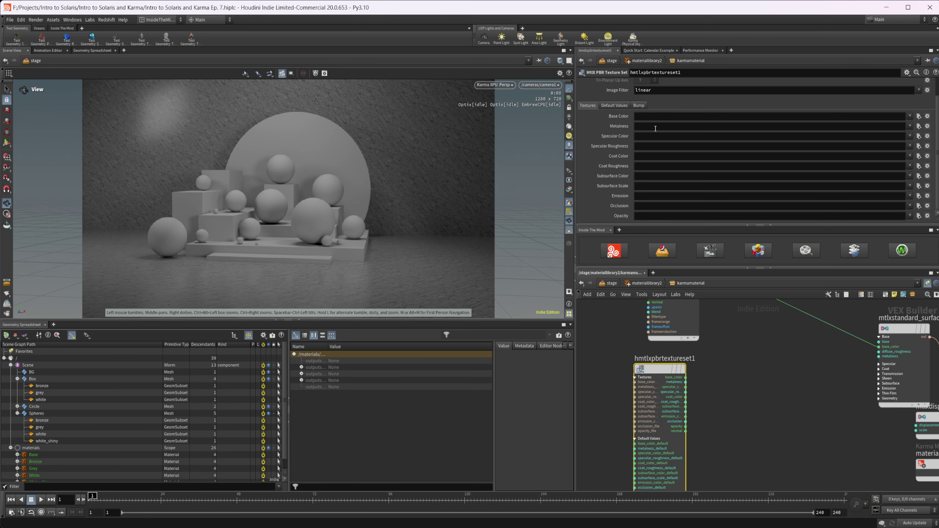
click(651, 116)
text(E:/GSG/Materials/GSG_MC002_A248_MarbleDark/GSG_MC002_A248_MarbleDark_4k_basecolor.jpg)
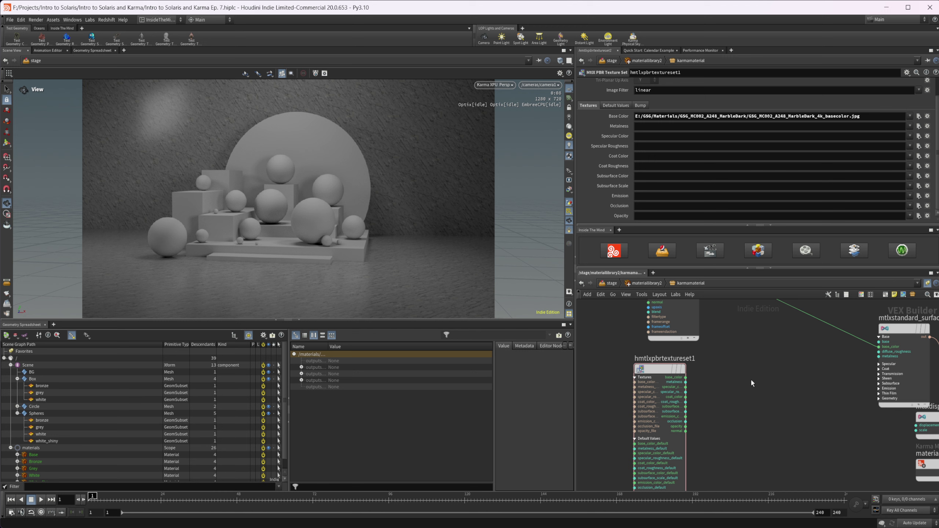
scroll(637, 115, up, 2)
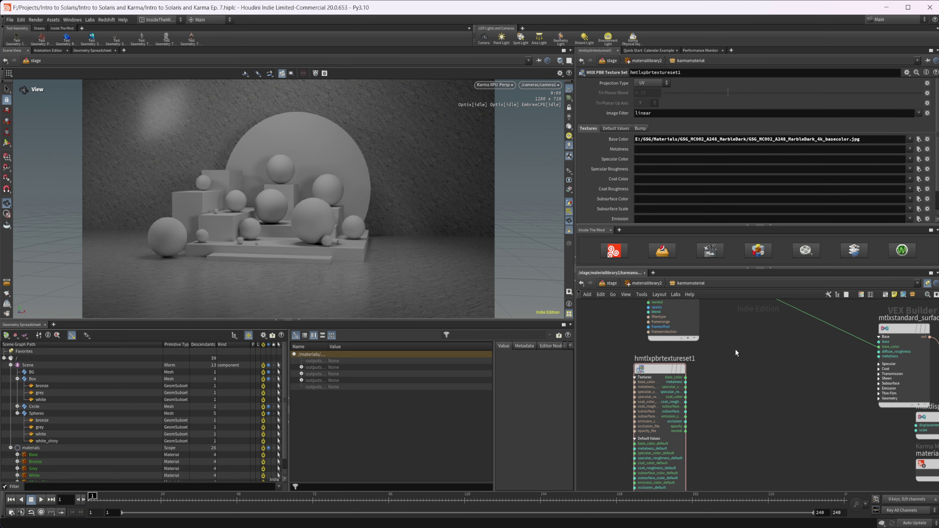
Examine the PBR texture set's Projection Type setting and compare it with the triplanar projection's parameters
click(665, 374)
click(651, 83)
middle_drag(697, 319, 738, 346)
click(688, 343)
click(676, 403)
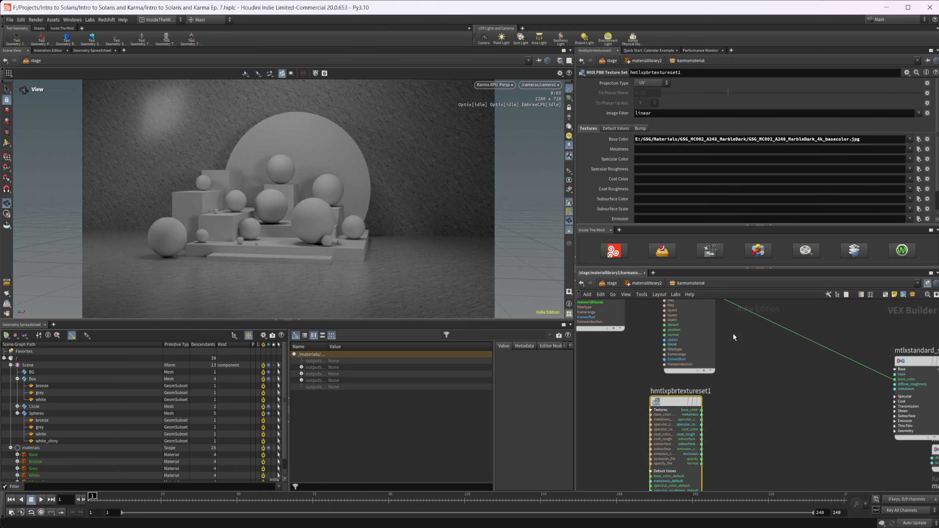
middle_drag(793, 399, 755, 341)
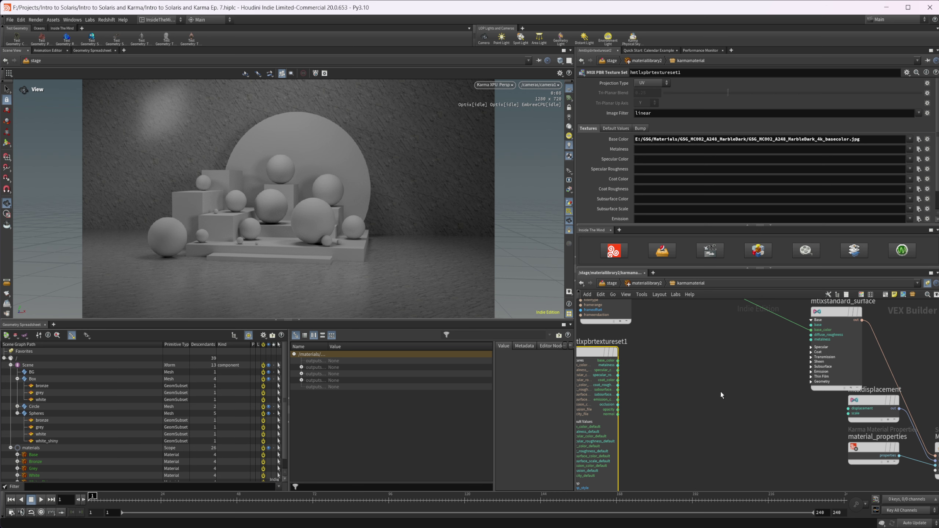
middle_drag(689, 379, 734, 382)
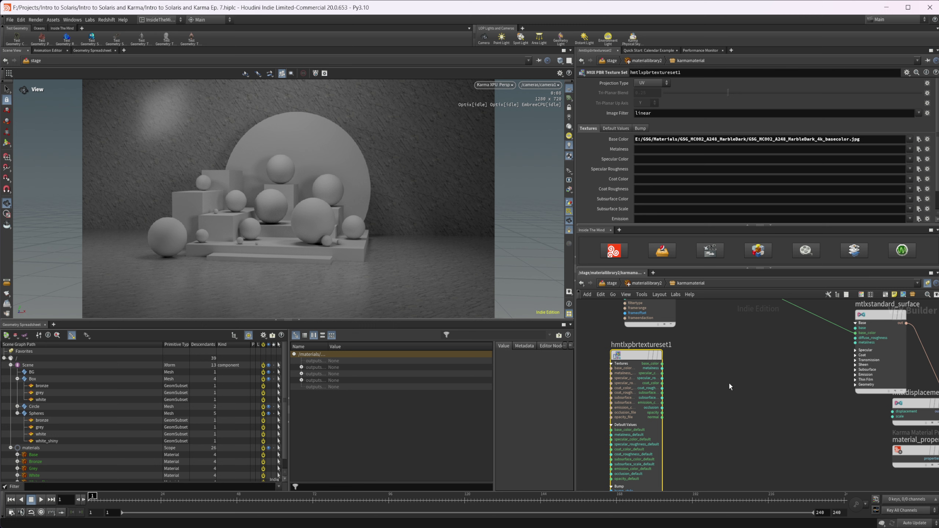
middle_drag(692, 348, 711, 416)
click(670, 309)
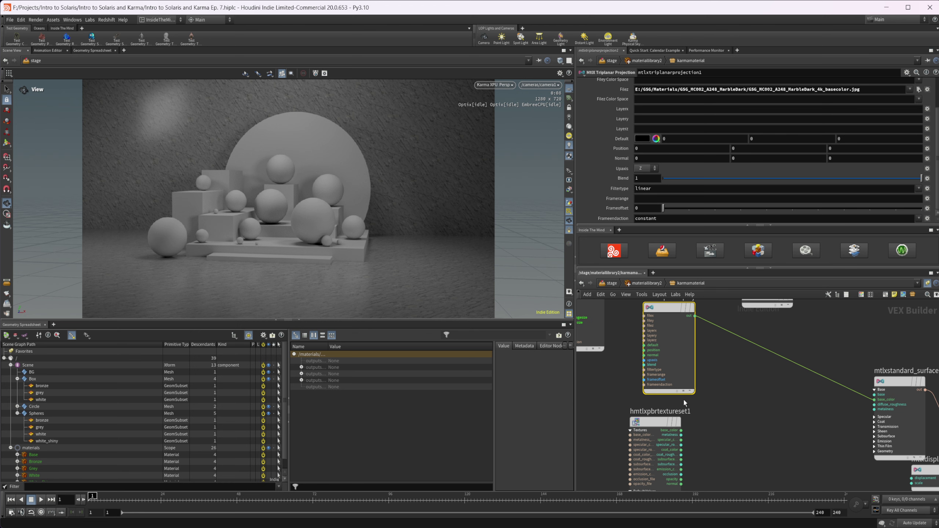
Connect the PBR texture set's base_color output to the standard surface's base_color input
click(652, 422)
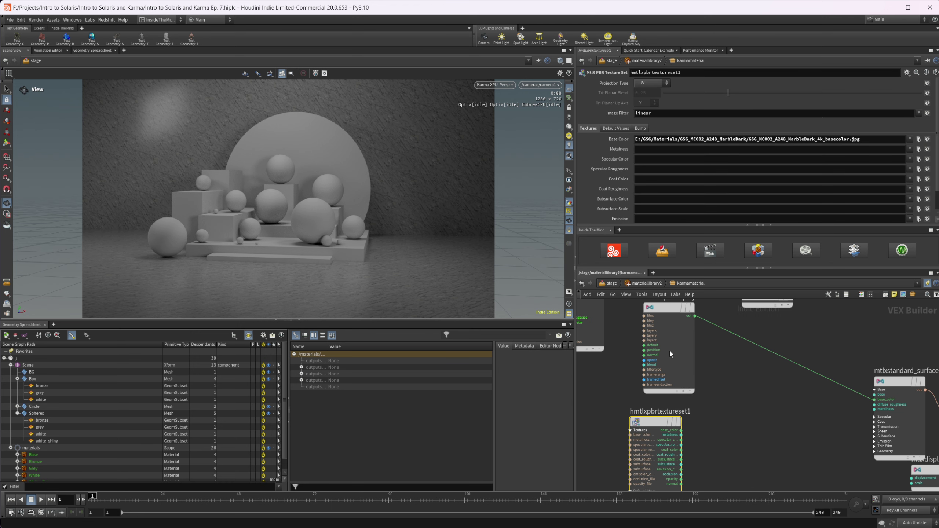
middle_drag(706, 436, 704, 397)
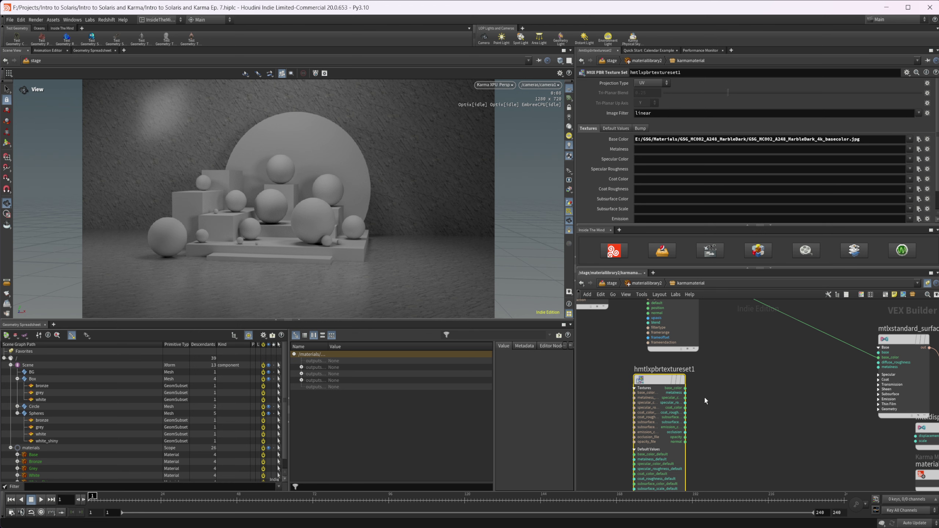
drag(687, 389, 879, 357)
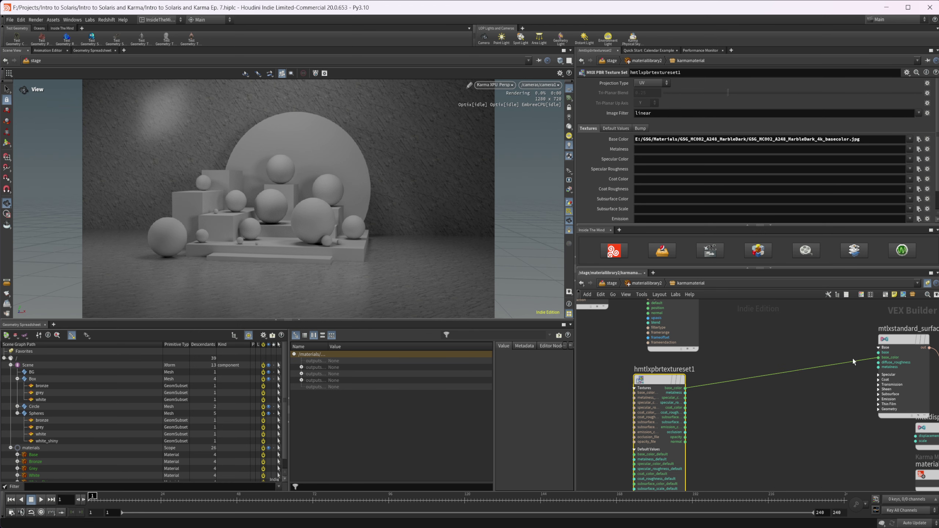
Review the PBR texture set's default values, bump style options and texture map slots
click(616, 128)
scroll(618, 190, down, 2)
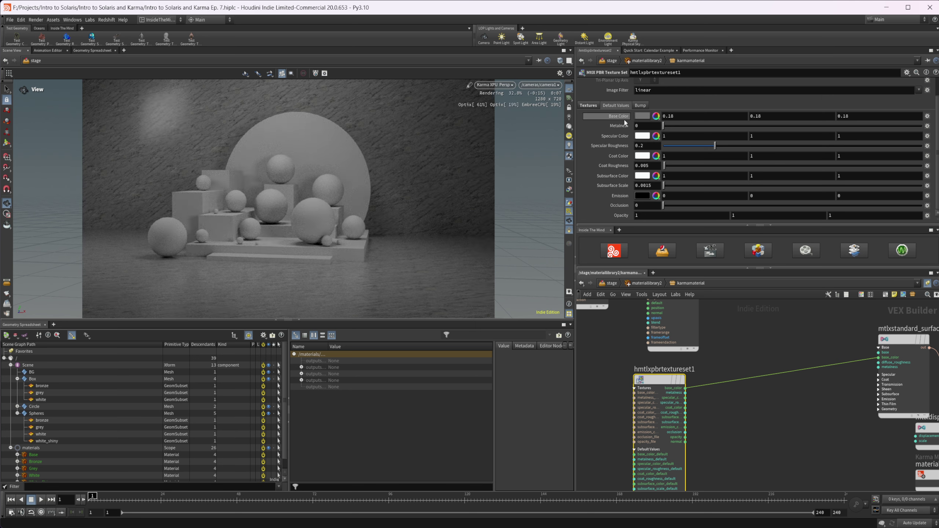
scroll(638, 155, up, 2)
click(641, 126)
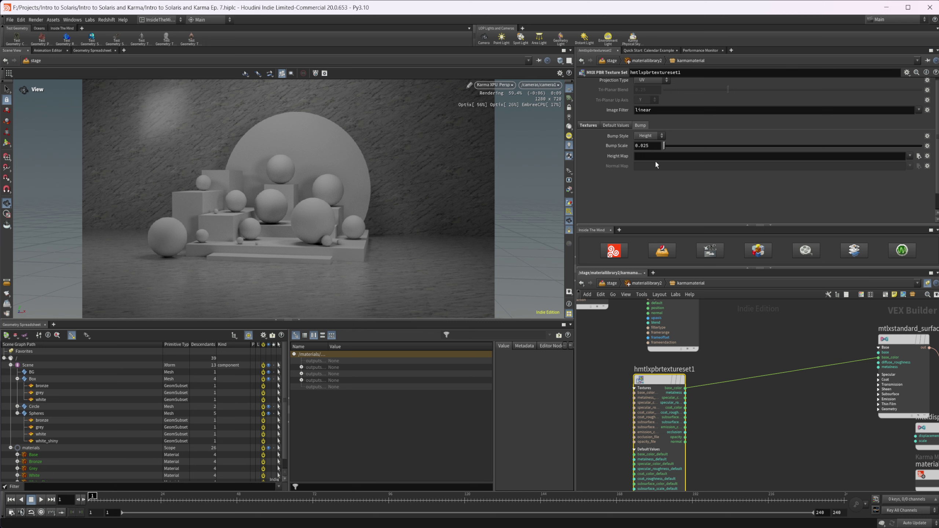
click(650, 136)
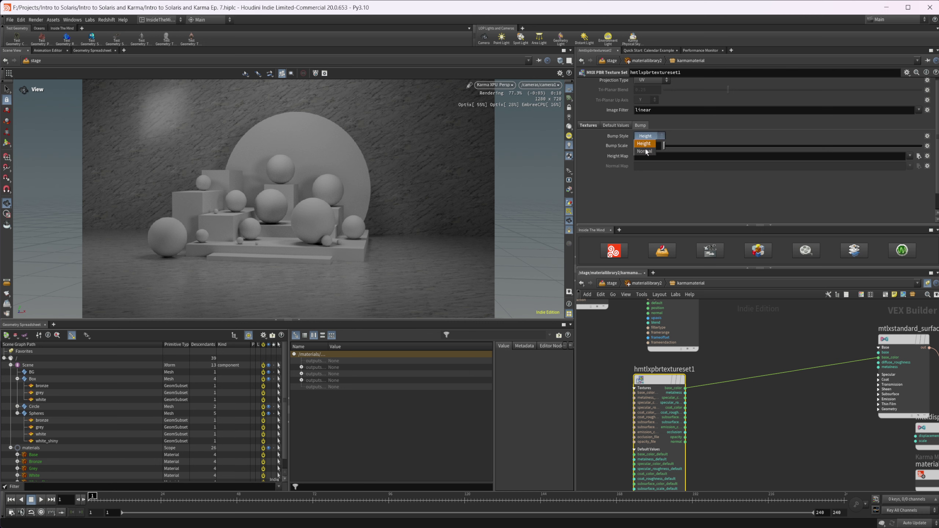
click(682, 132)
scroll(681, 129, up, 1)
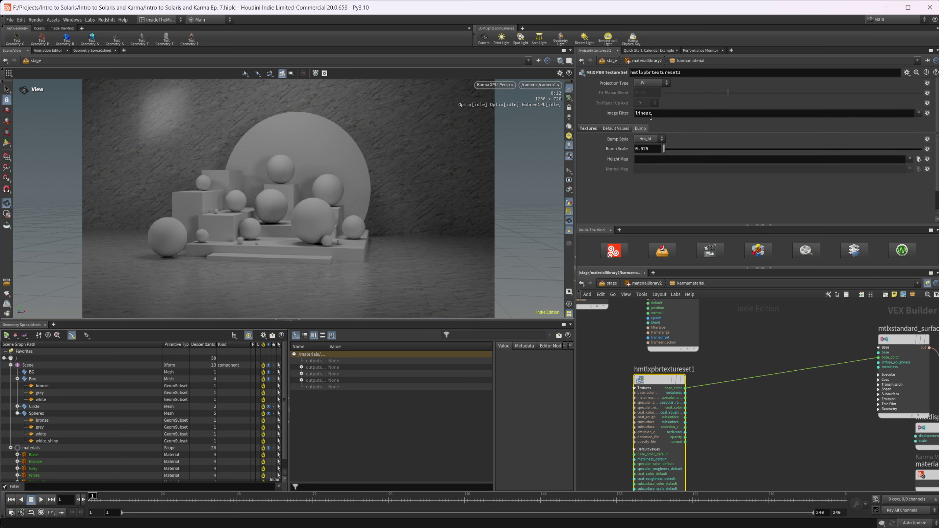
click(594, 129)
scroll(613, 159, down, 2)
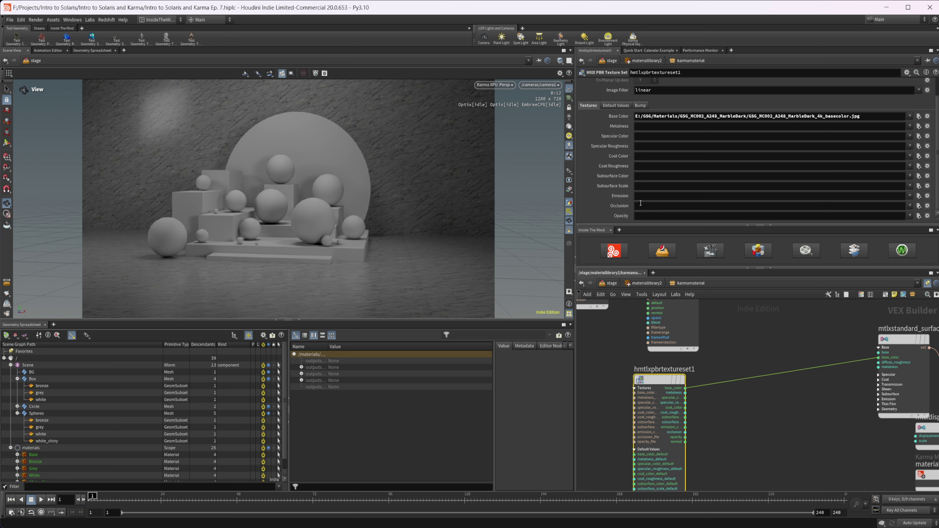
click(620, 110)
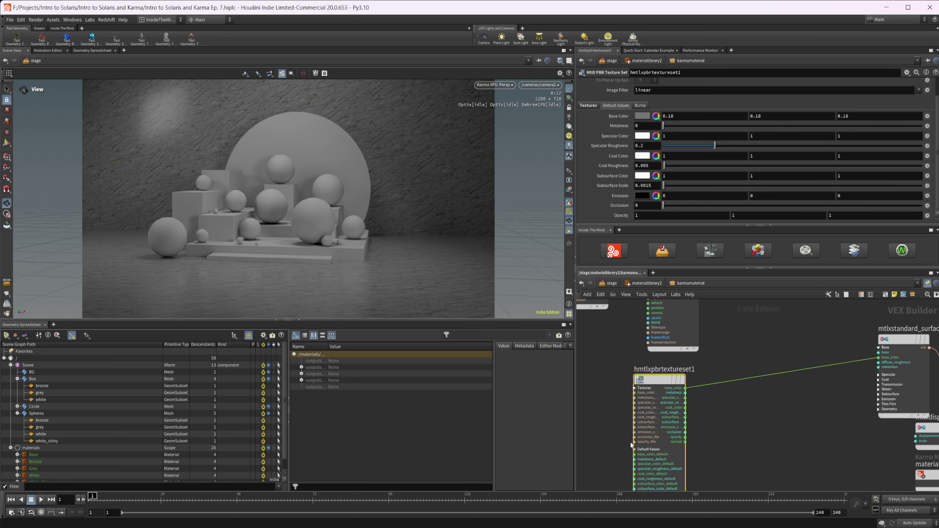
Examine the input and output connectors on the PBR texture set node
scroll(717, 411, down, 2)
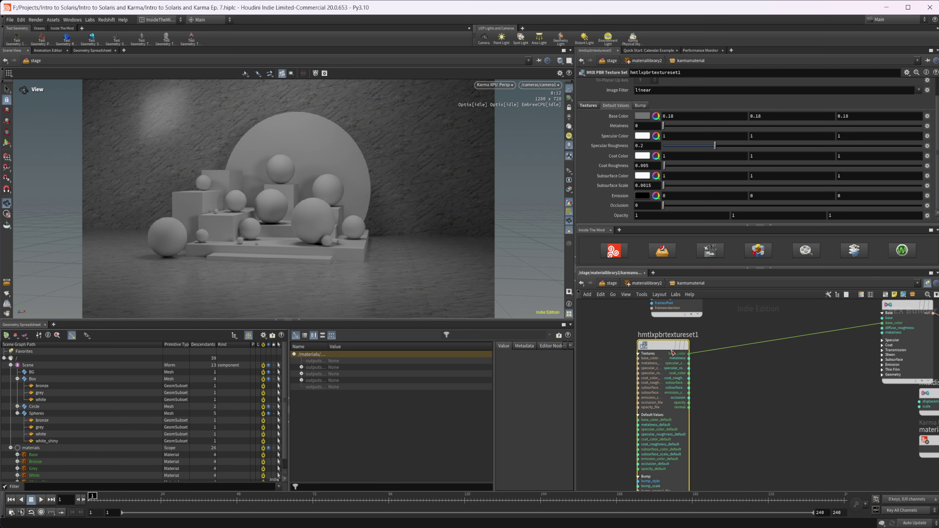
click(689, 354)
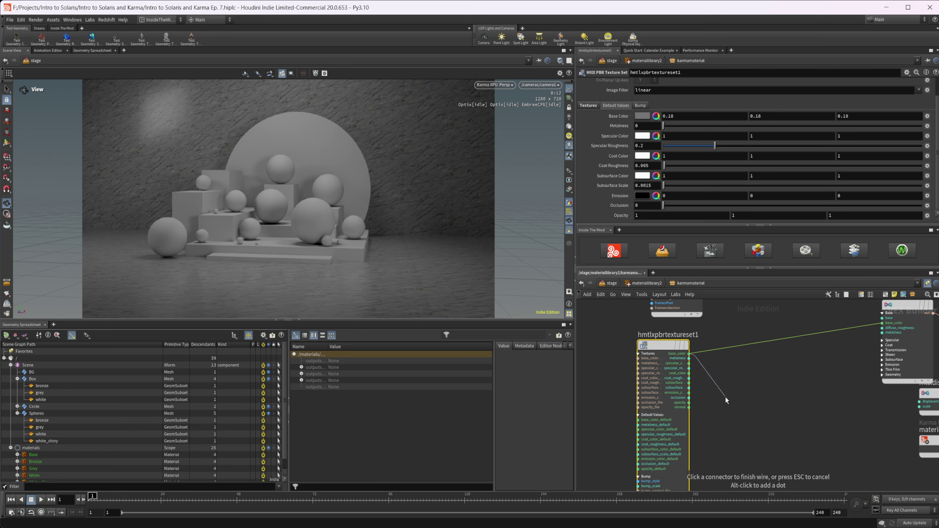
key(Escape)
middle_drag(719, 402, 772, 395)
scroll(775, 396, up, 2)
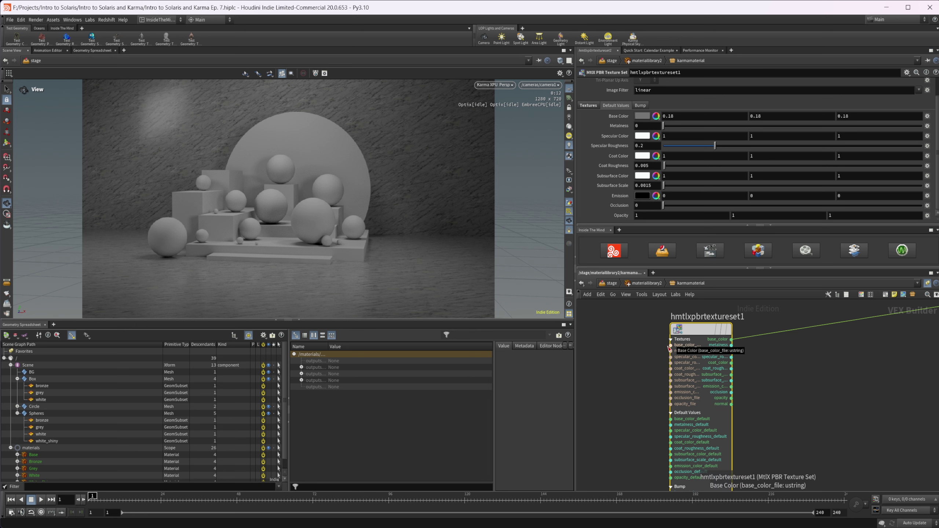
middle_drag(645, 350, 668, 353)
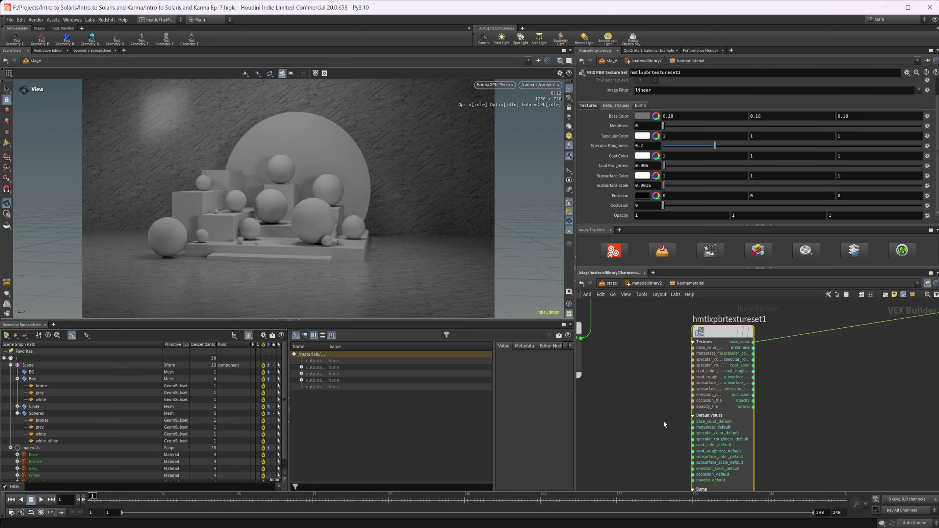
middle_drag(655, 386, 645, 341)
scroll(654, 454, down, 2)
middle_drag(654, 453, 672, 490)
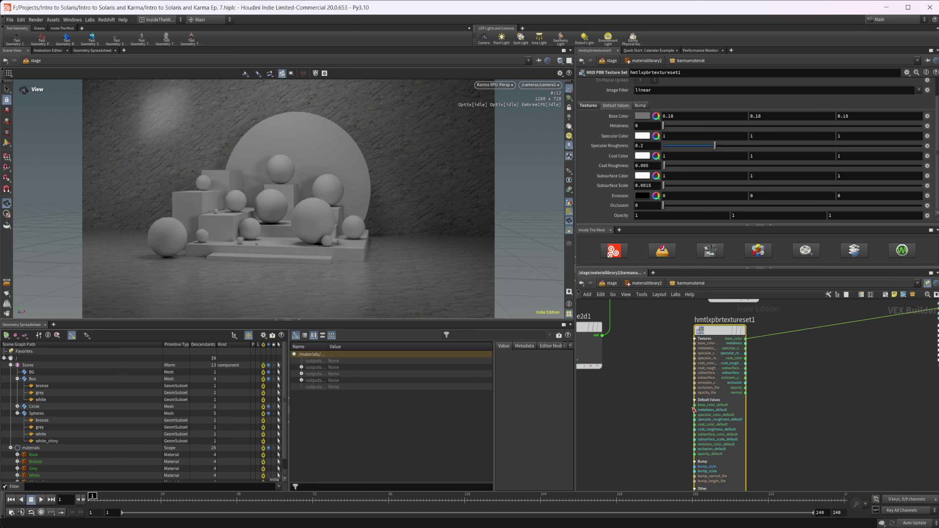
Move the Place2D node next to the PBR texture set and connect its output to the texture set's texcoord input
scroll(653, 384, down, 2)
middle_drag(653, 384, 689, 380)
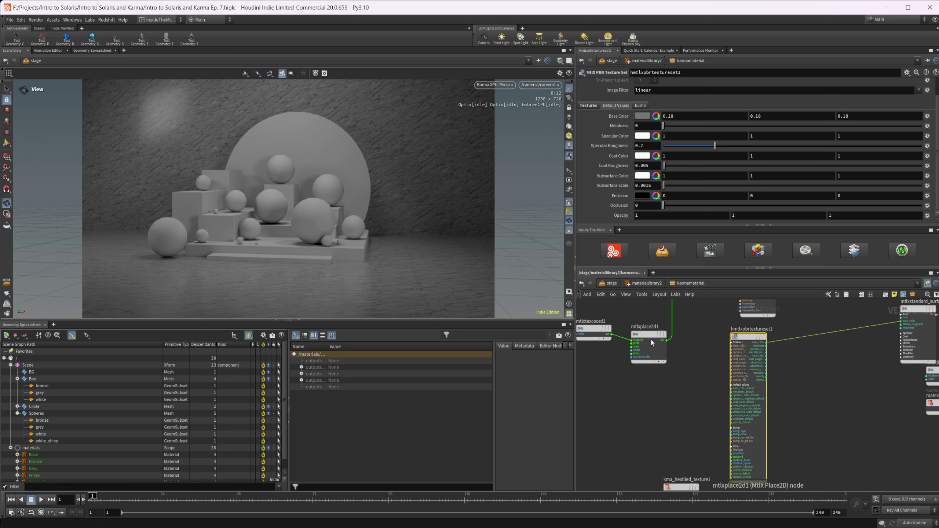
drag(650, 338, 652, 419)
middle_drag(705, 432, 679, 394)
scroll(680, 394, up, 2)
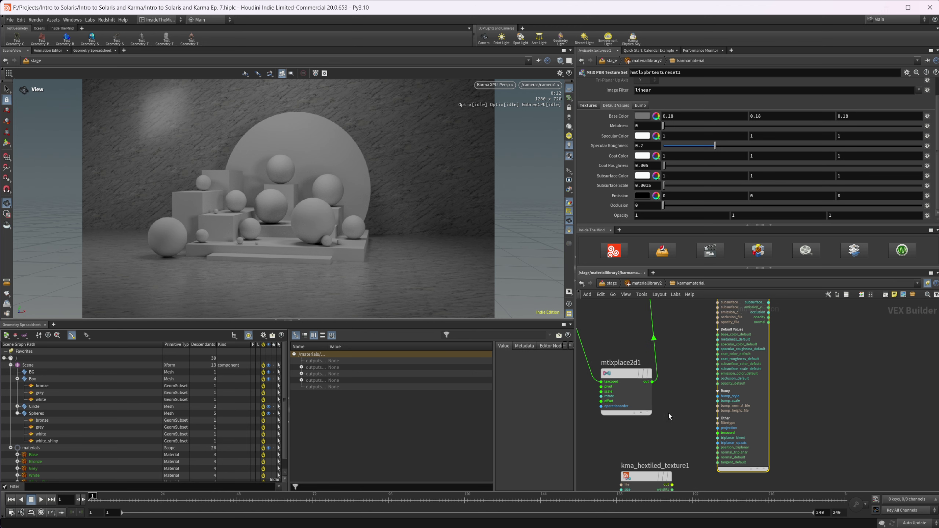
drag(652, 385, 721, 436)
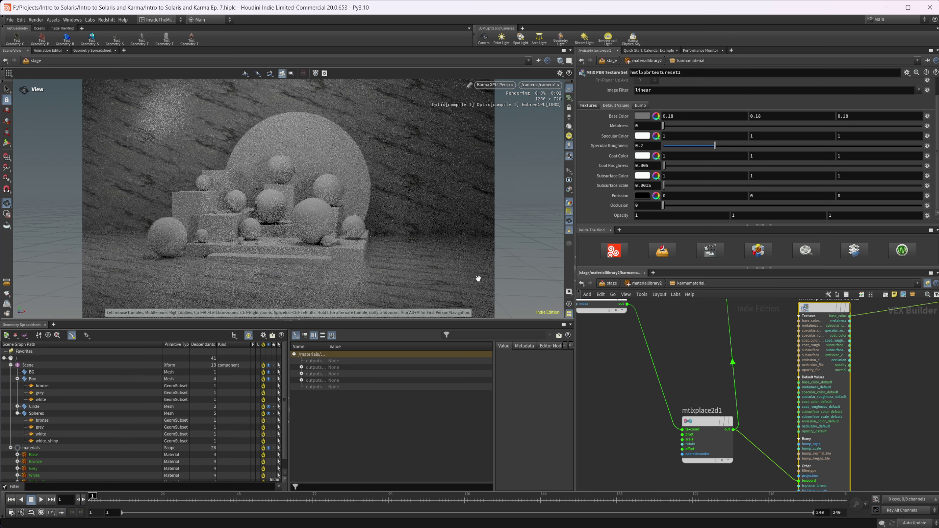
Examine the Place2D node's settings and how the PBR texture set is wired within the material network
click(712, 427)
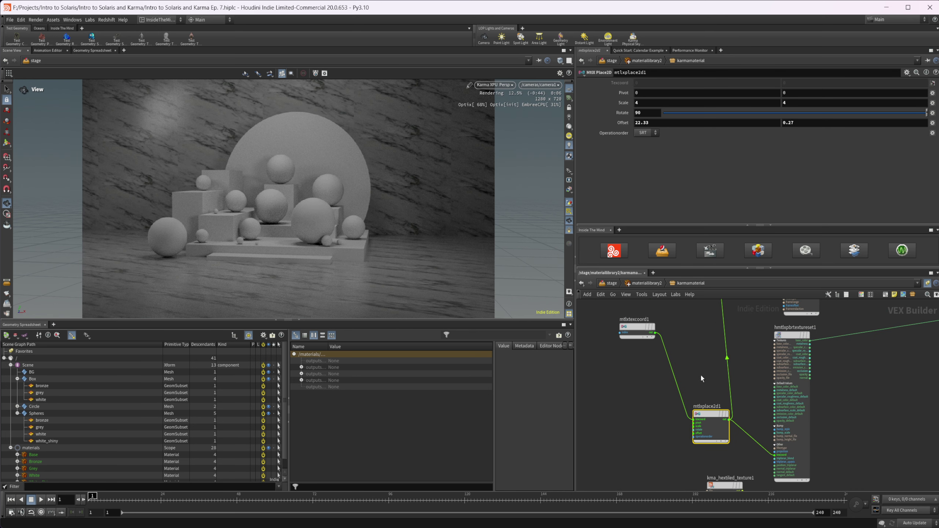
scroll(685, 396, down, 2)
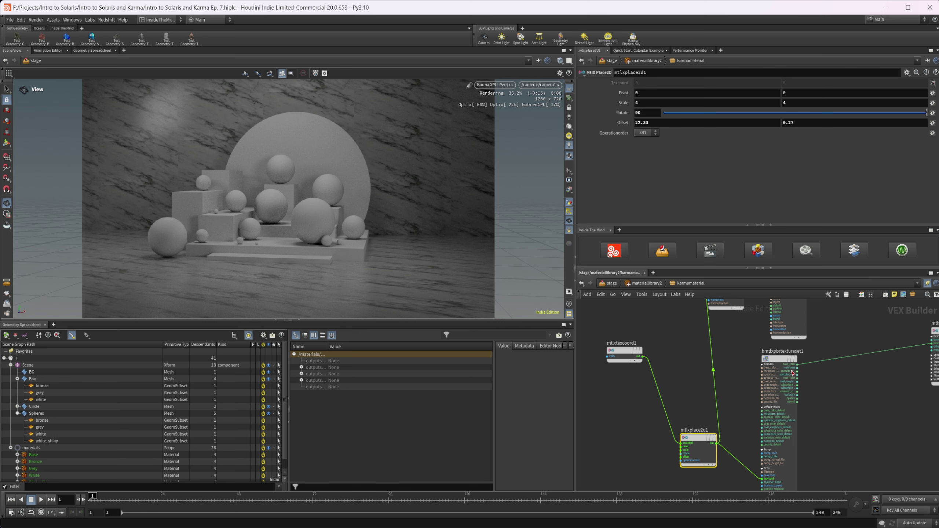
middle_drag(730, 358, 715, 360)
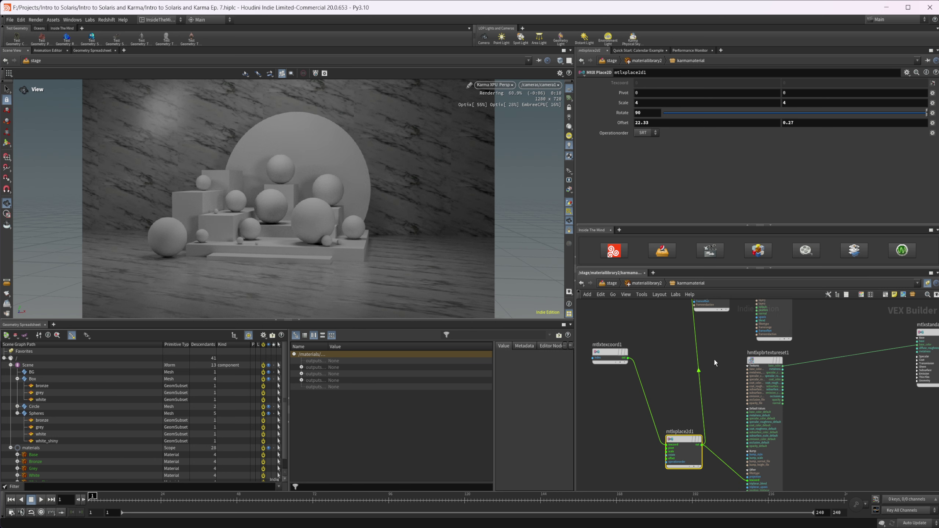
middle_drag(823, 415, 773, 418)
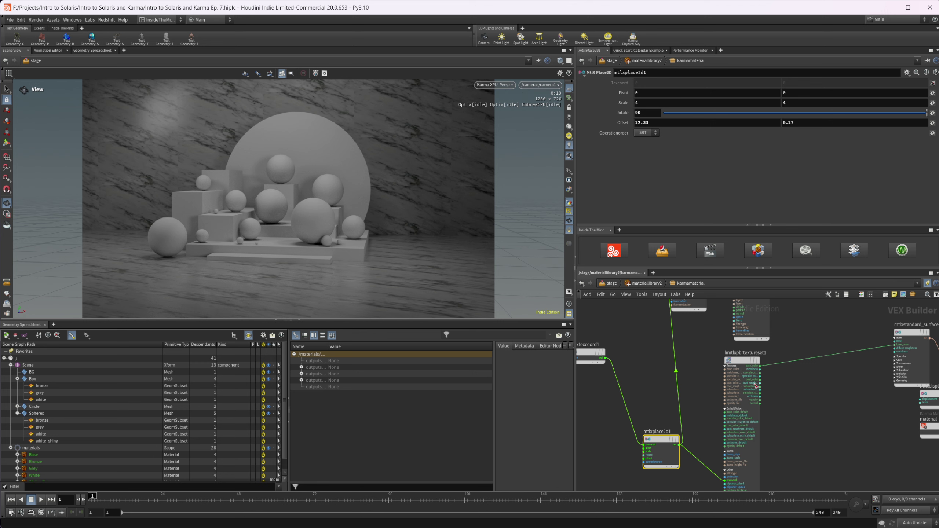
click(738, 363)
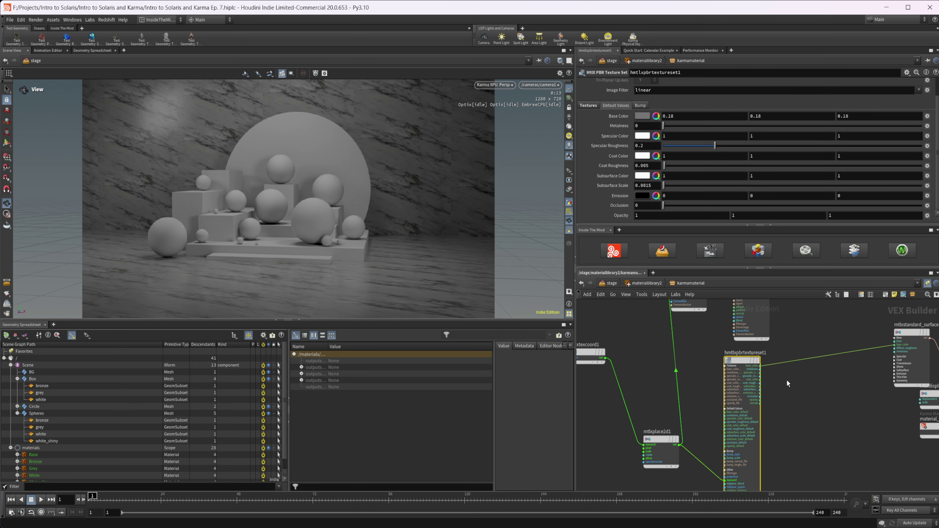
scroll(783, 379, up, 2)
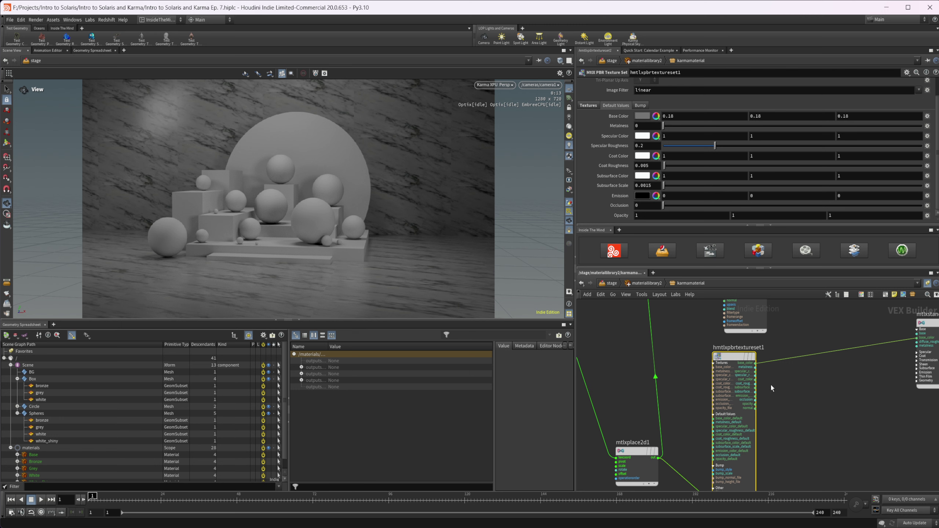
middle_drag(784, 366, 742, 410)
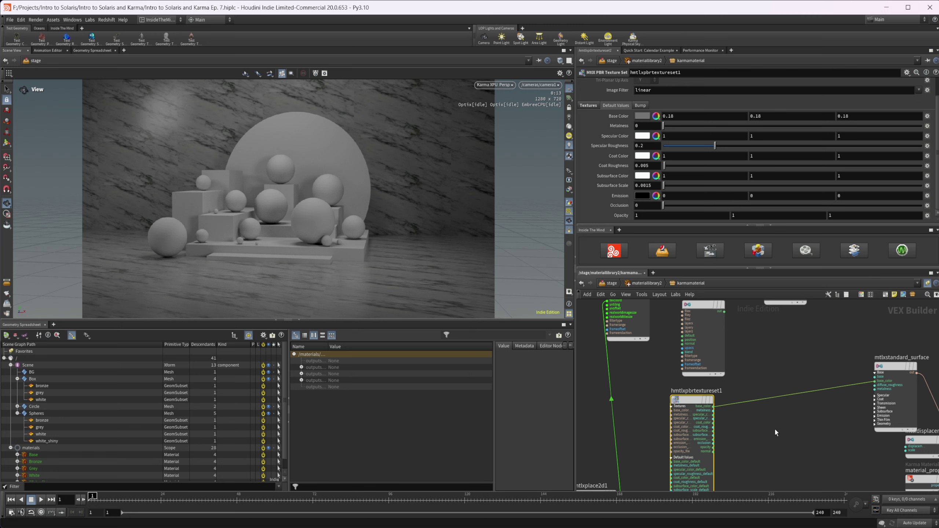
middle_drag(775, 429, 791, 484)
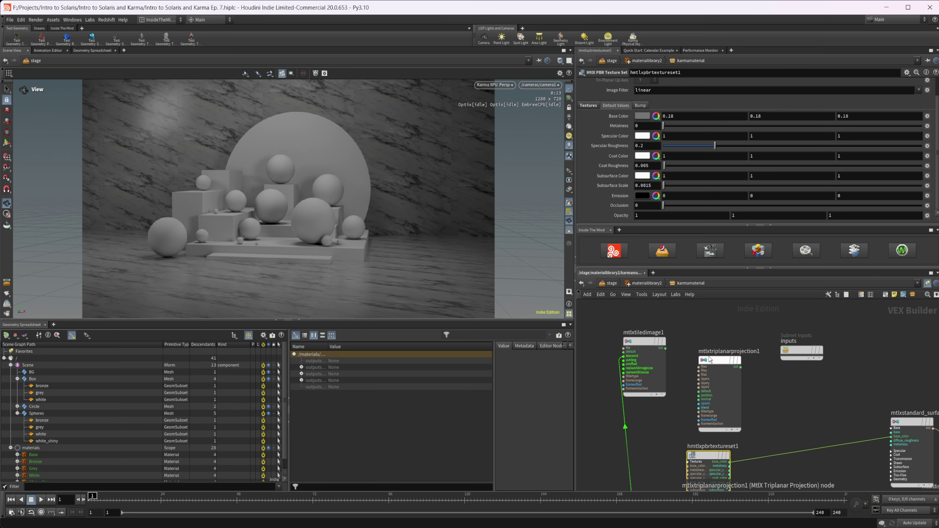
middle_drag(756, 435, 741, 411)
key(Tab)
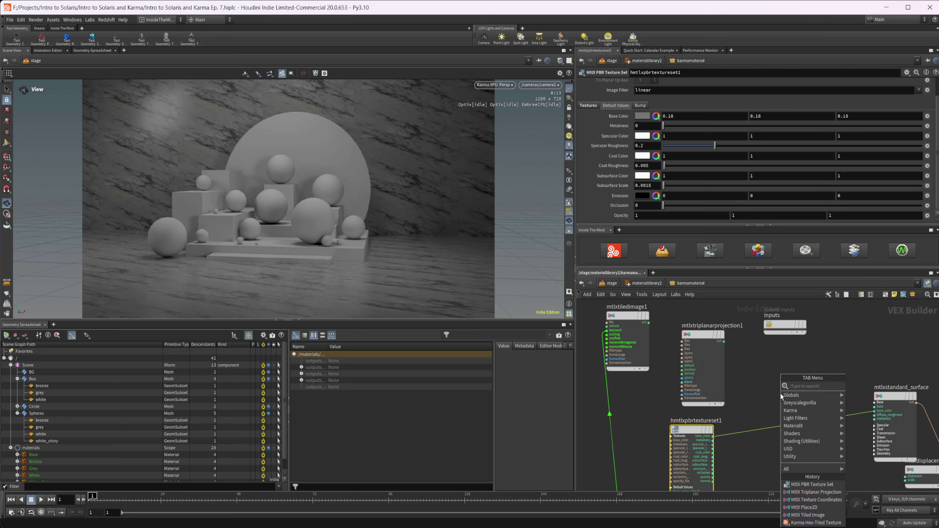
mouse_move(821, 427)
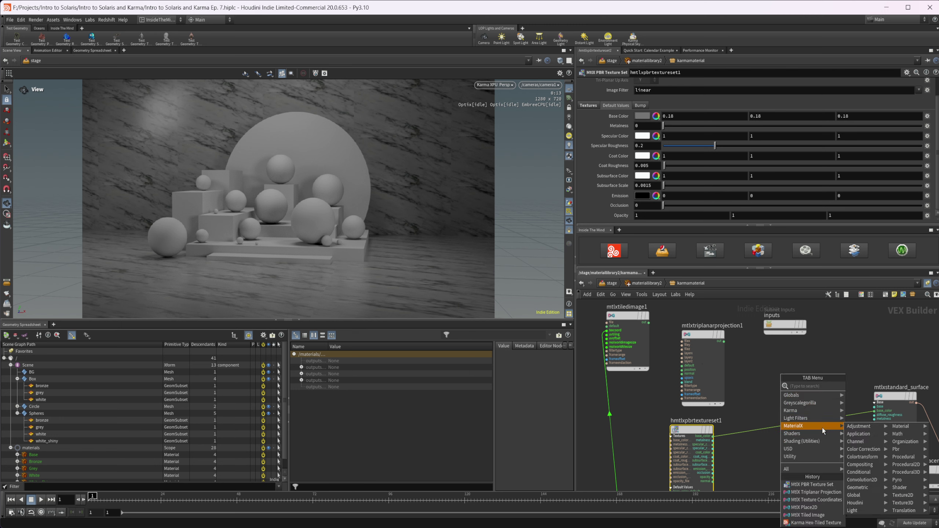
mouse_move(856, 504)
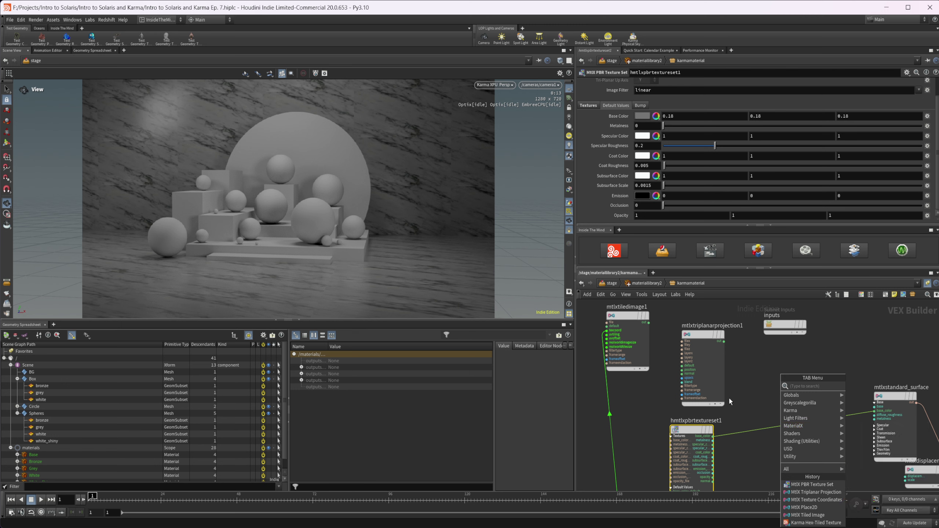
click(750, 387)
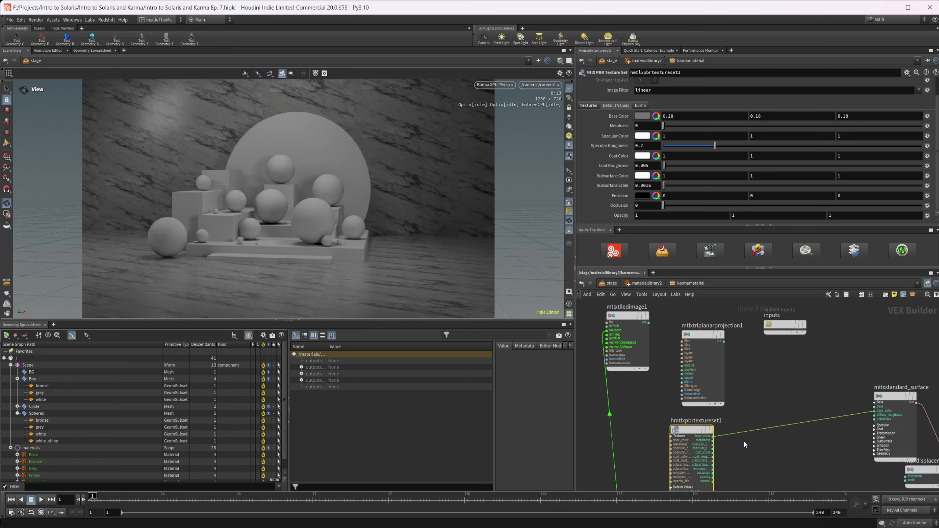